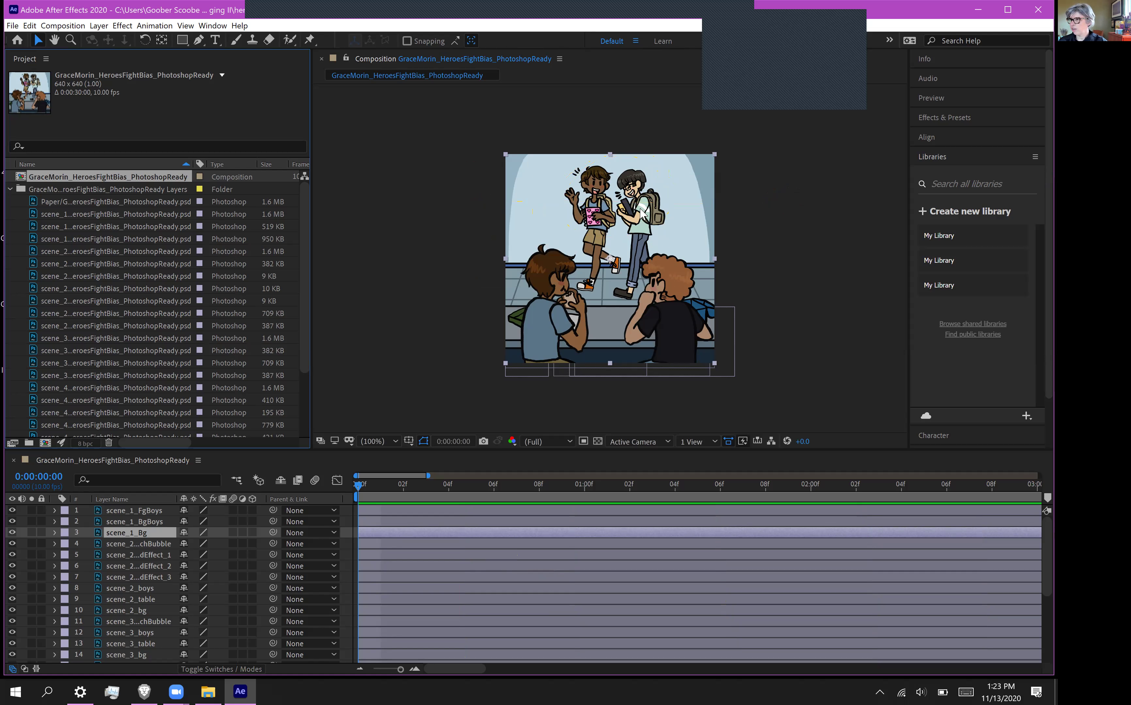
Enable Position keyframing on the scene_1_BgBoys layer at the start of the composition
click(779, 143)
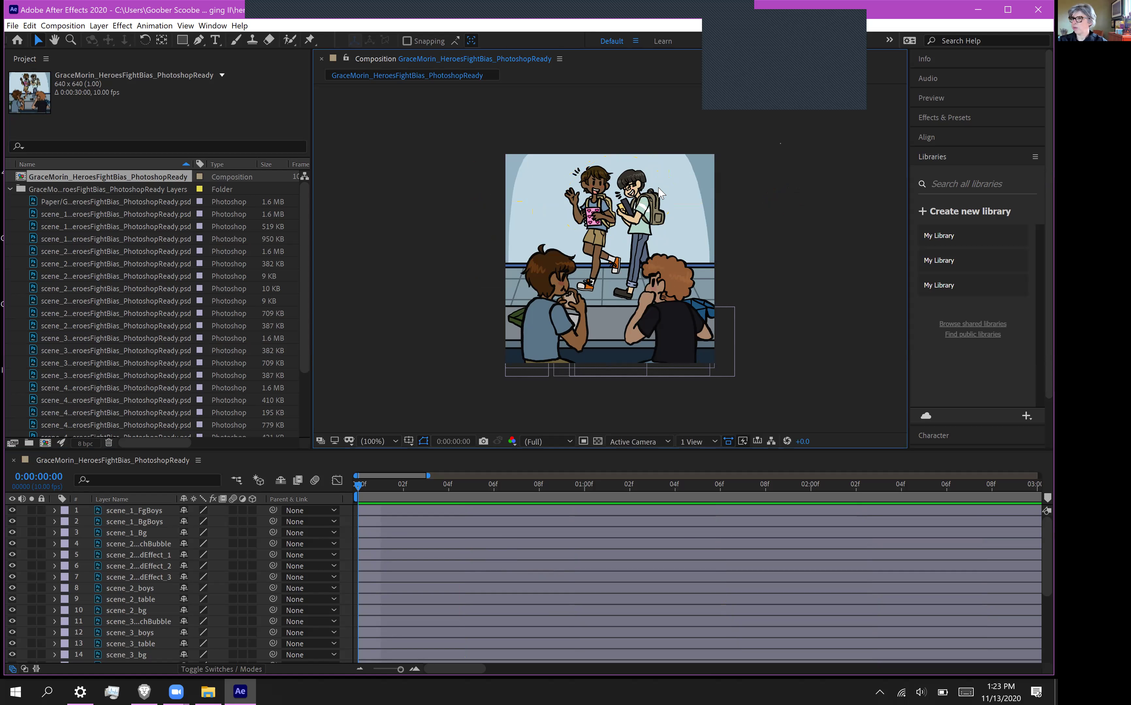
click(649, 215)
click(54, 521)
click(68, 533)
click(87, 555)
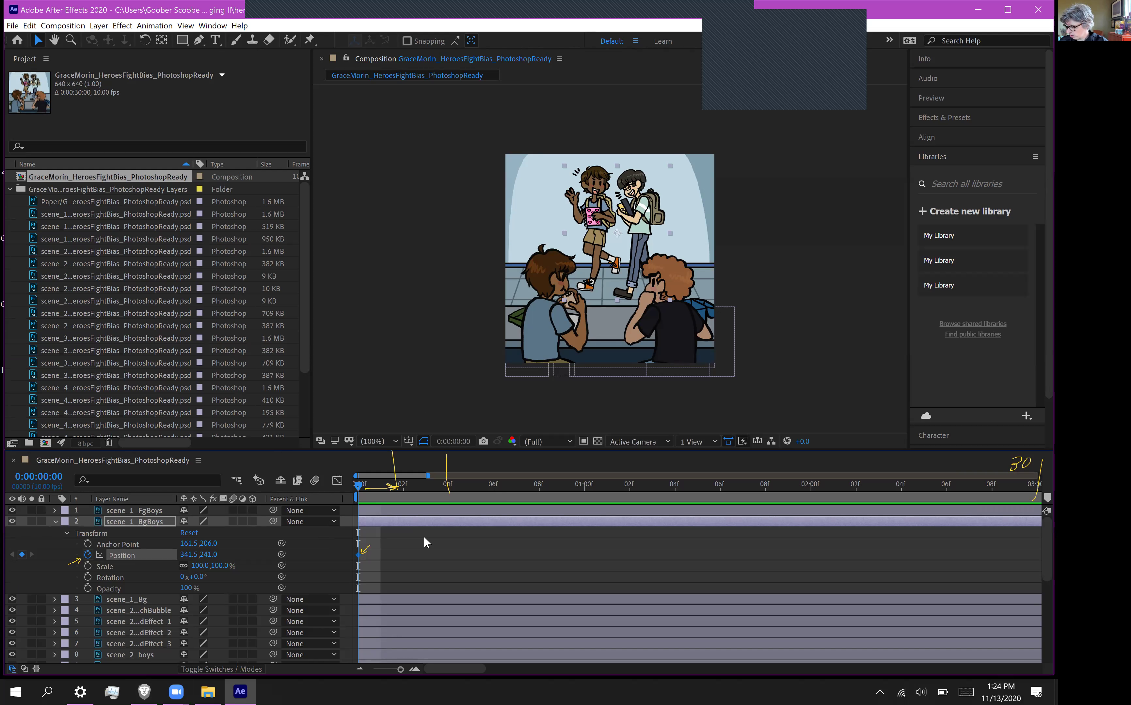
Add a second Position keyframe for scene_1_BgBoys at frame 1, shifting the boys horizontally to 291.5, 241.0
drag(358, 486, 381, 486)
drag(639, 203, 625, 207)
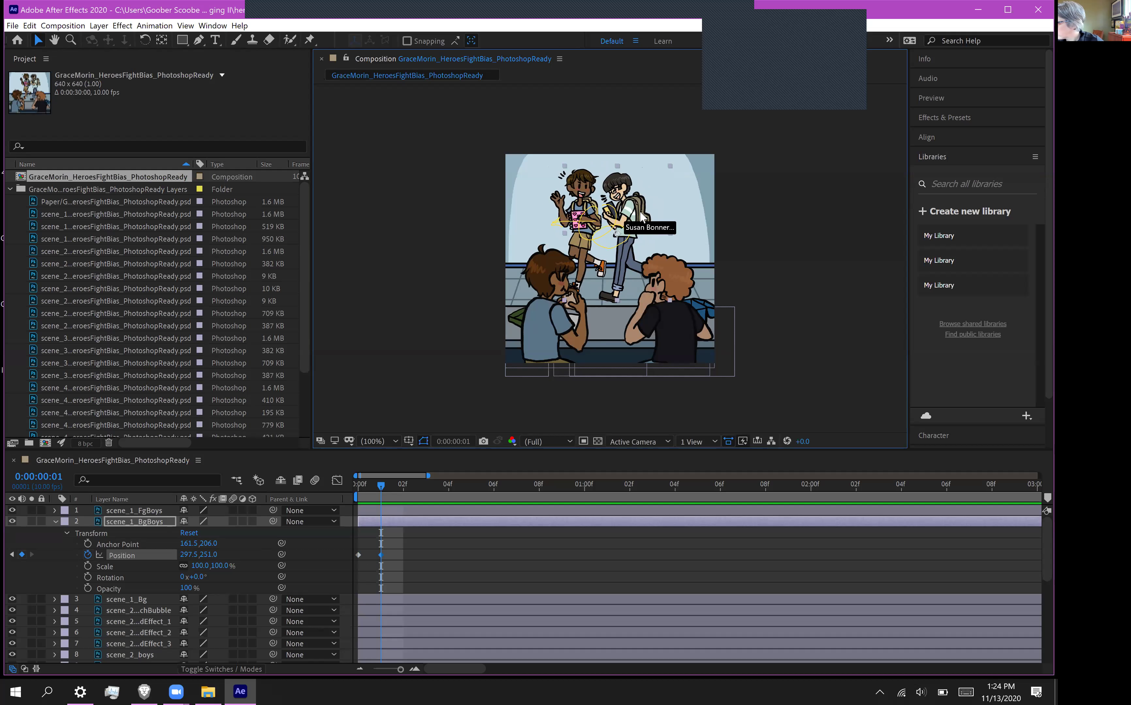
key(ctrl+z)
key(shift+Left)
key(shift+Left)
key(shift+Left)
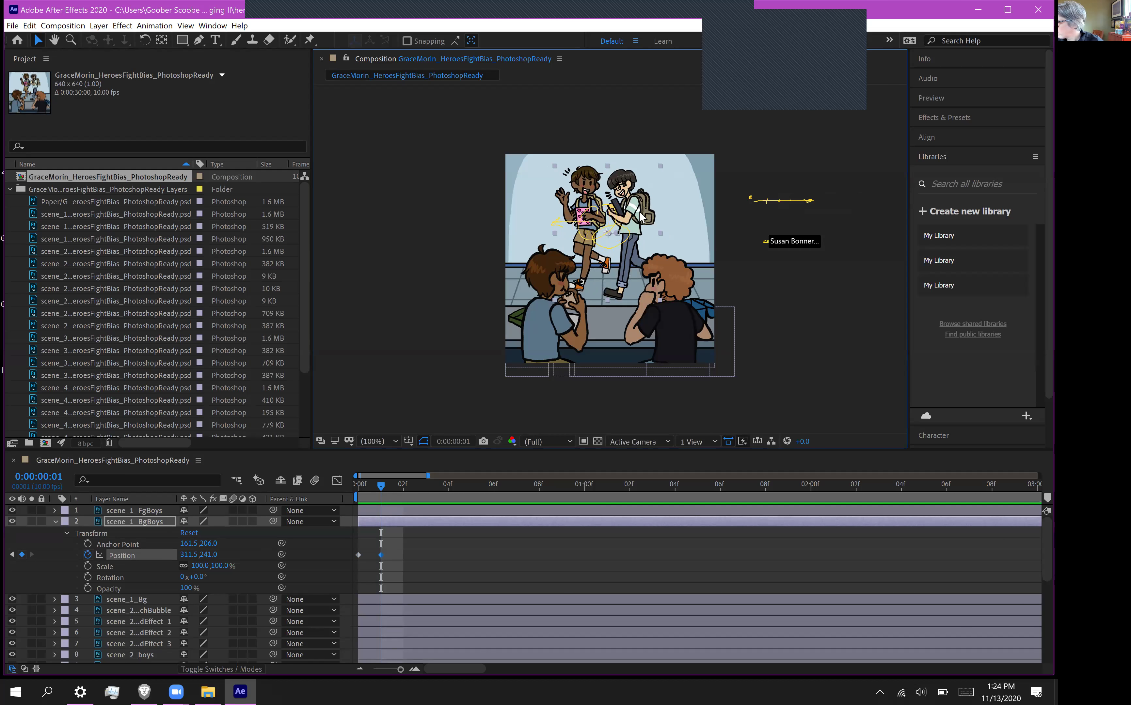
key(shift+Left)
key(shift+Left)
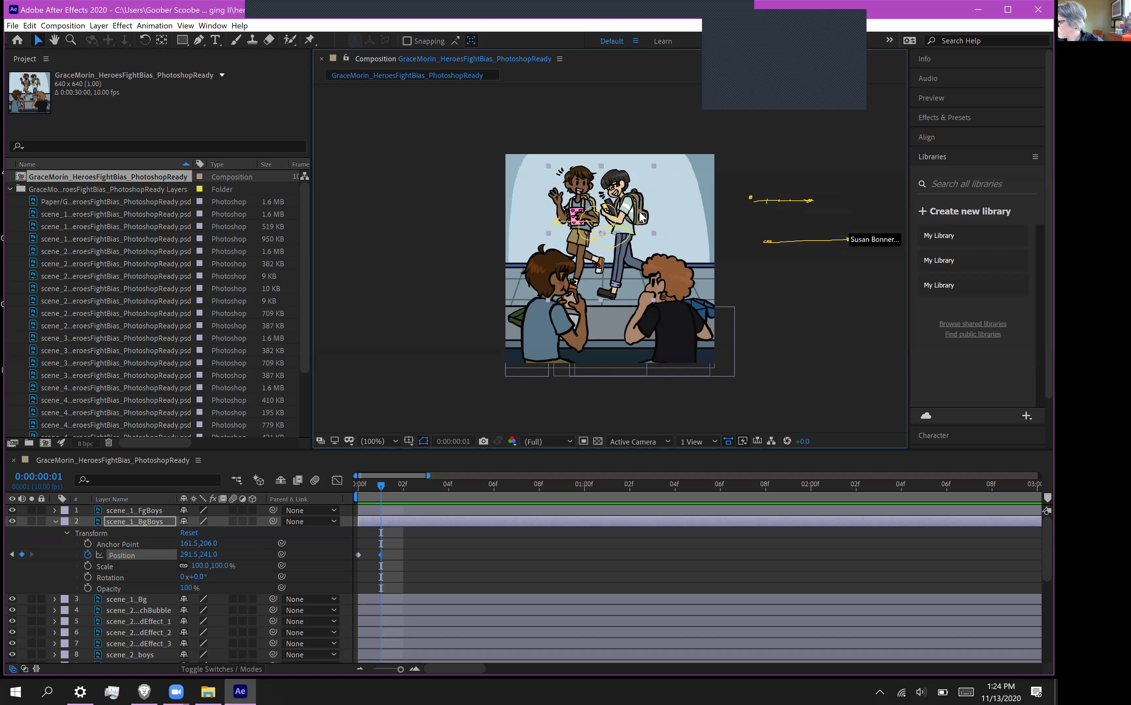
click(806, 330)
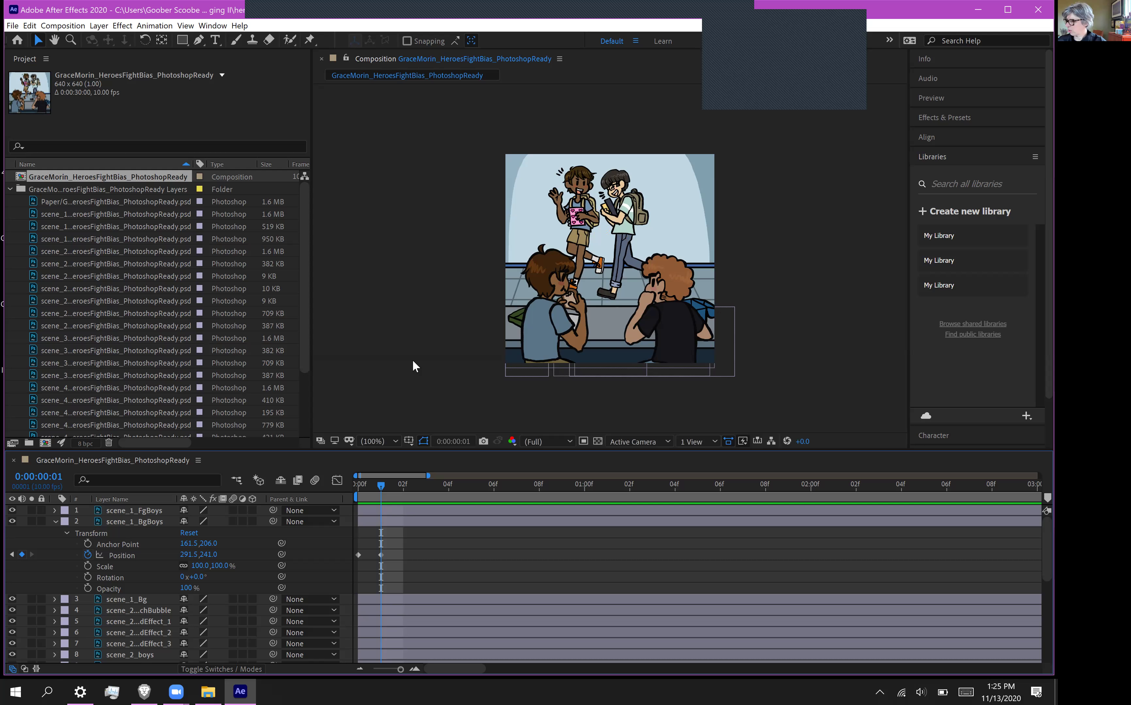
Move the second Position keyframe of scene_1_BgBoys from frame 1 to frame 5
drag(380, 484, 358, 485)
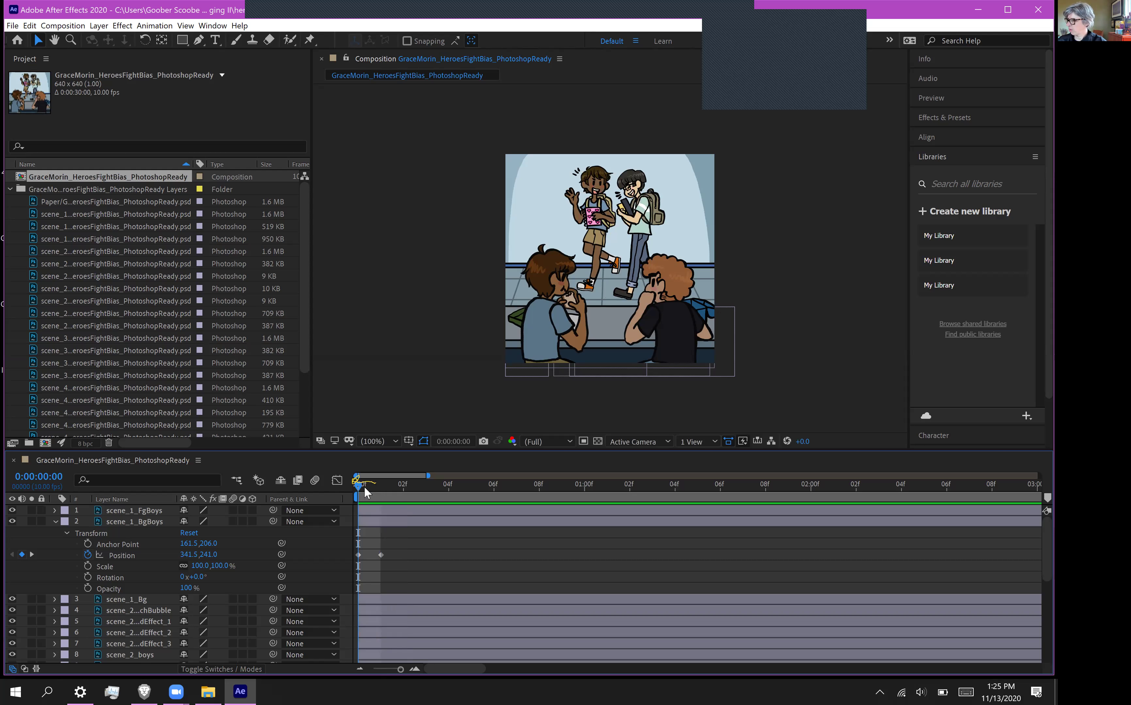
drag(370, 488, 361, 493)
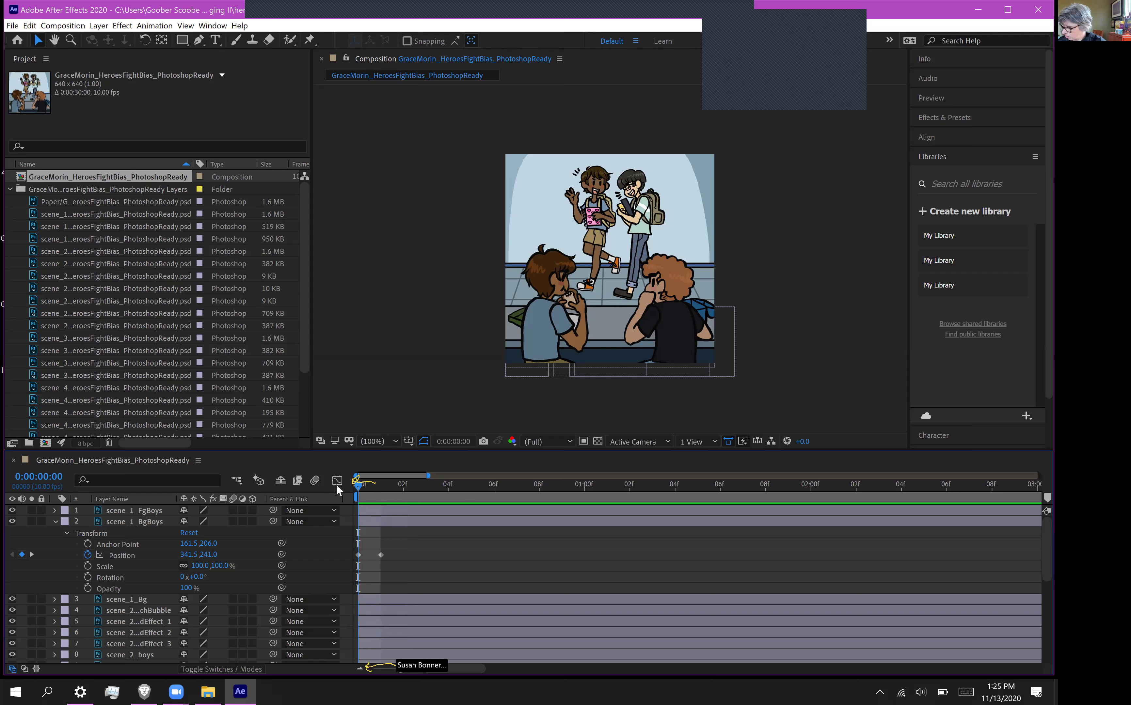
click(360, 670)
click(360, 670)
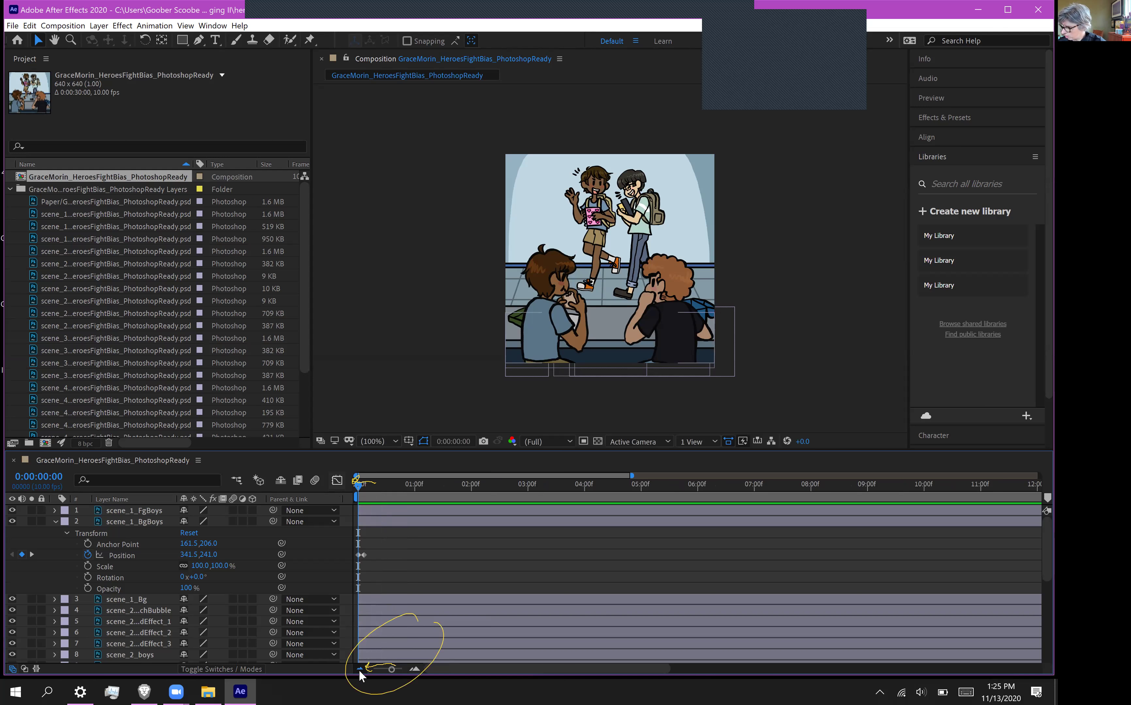
click(360, 670)
click(360, 669)
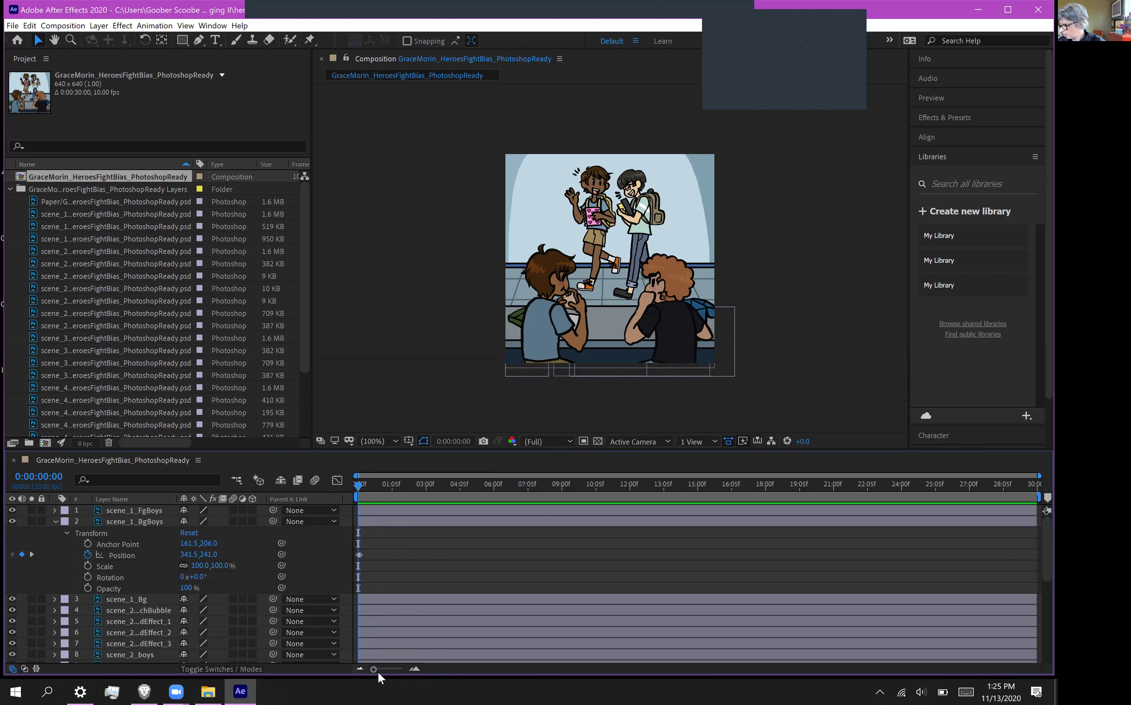
drag(377, 672, 406, 672)
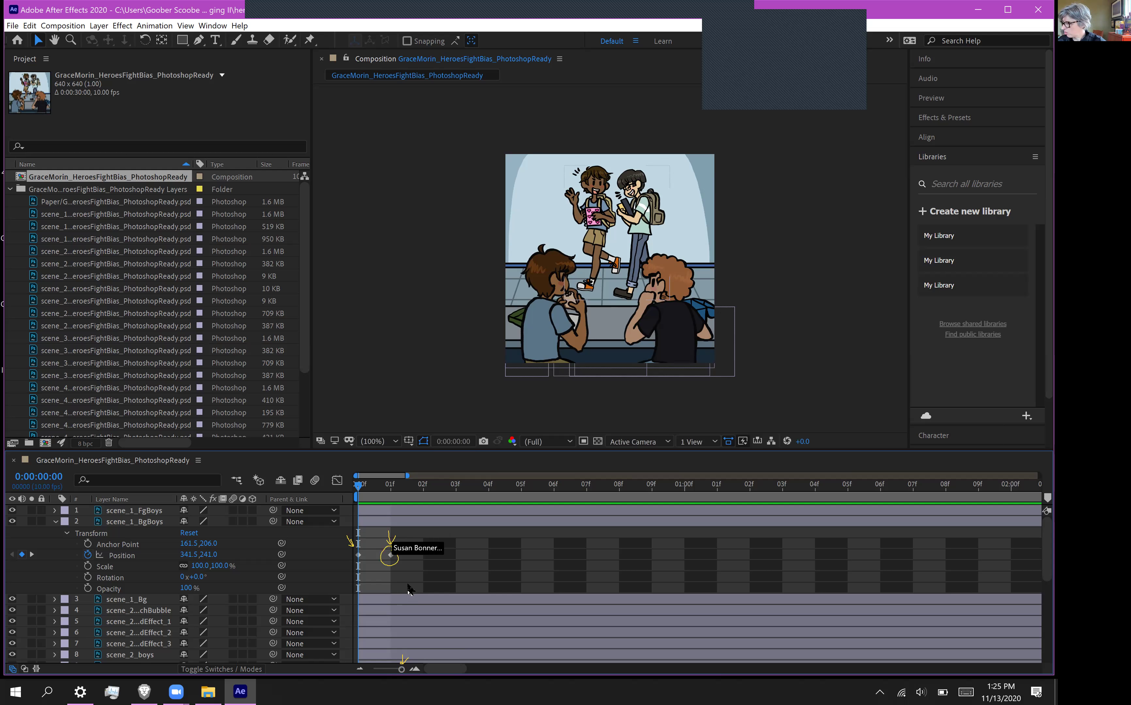
click(390, 555)
drag(416, 560, 521, 558)
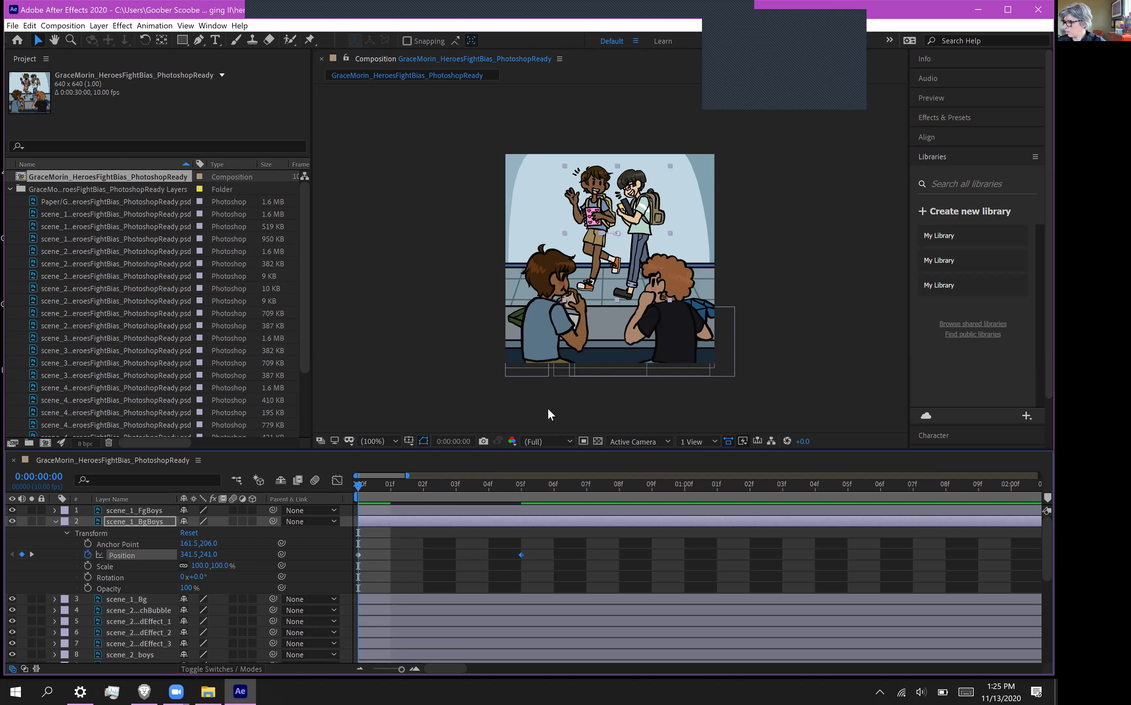
click(483, 404)
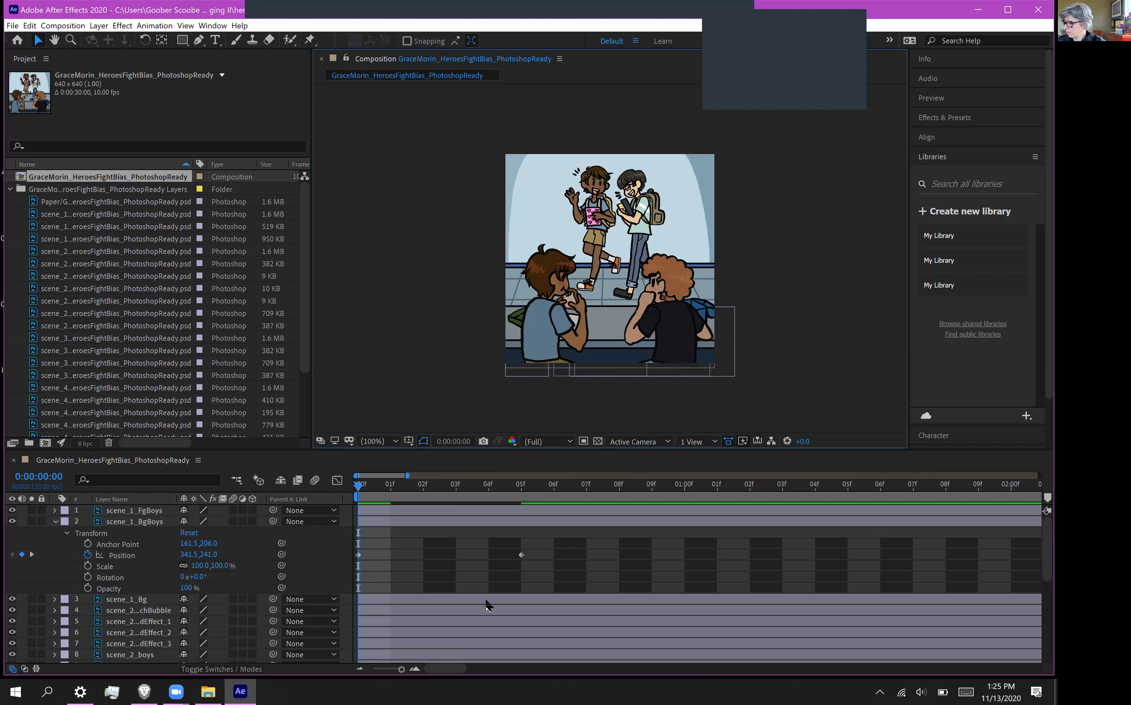
Preview the background boys' movement between the start and frame 5
click(367, 485)
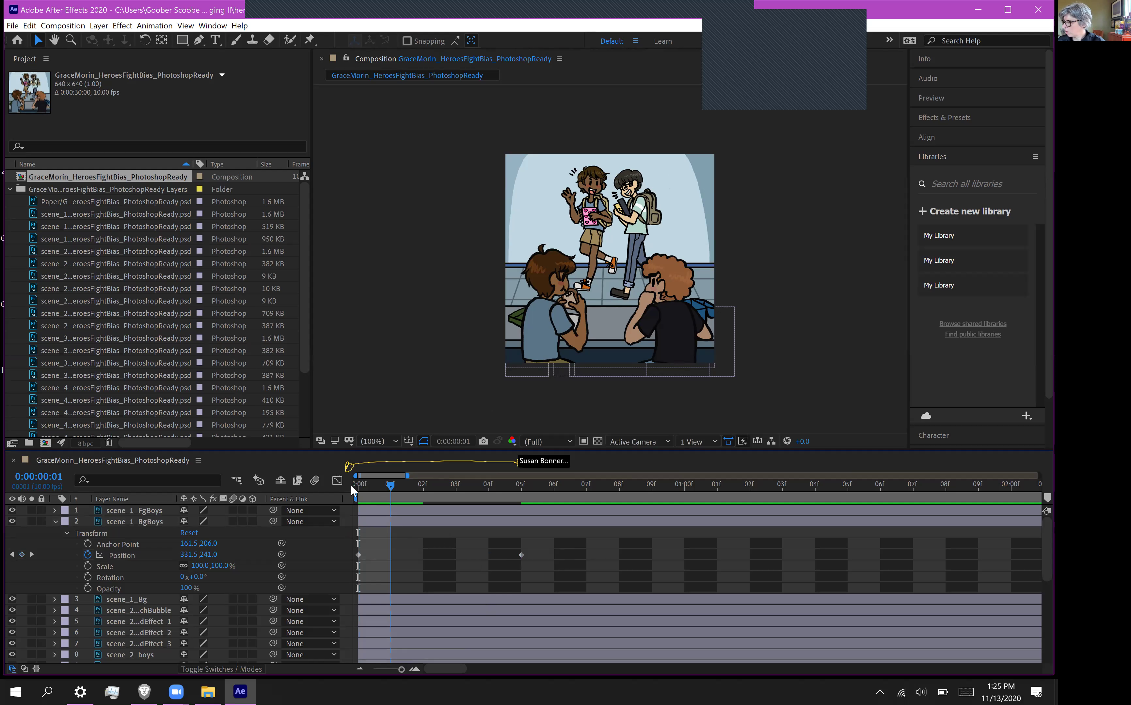
drag(358, 486, 521, 489)
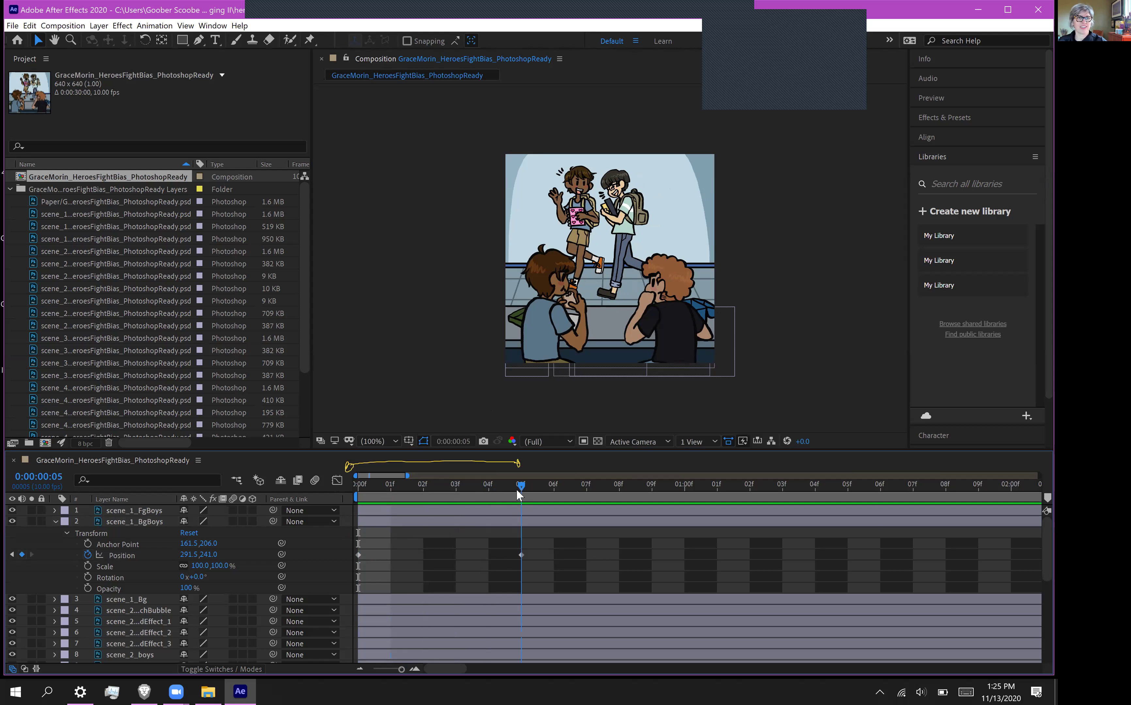
mouse_move(378, 487)
mouse_down()
mouse_move(319, 473)
mouse_move(519, 498)
mouse_move(316, 481)
mouse_move(513, 495)
mouse_move(314, 517)
mouse_move(305, 509)
mouse_move(502, 509)
mouse_move(518, 510)
mouse_move(325, 526)
mouse_move(536, 528)
mouse_up()
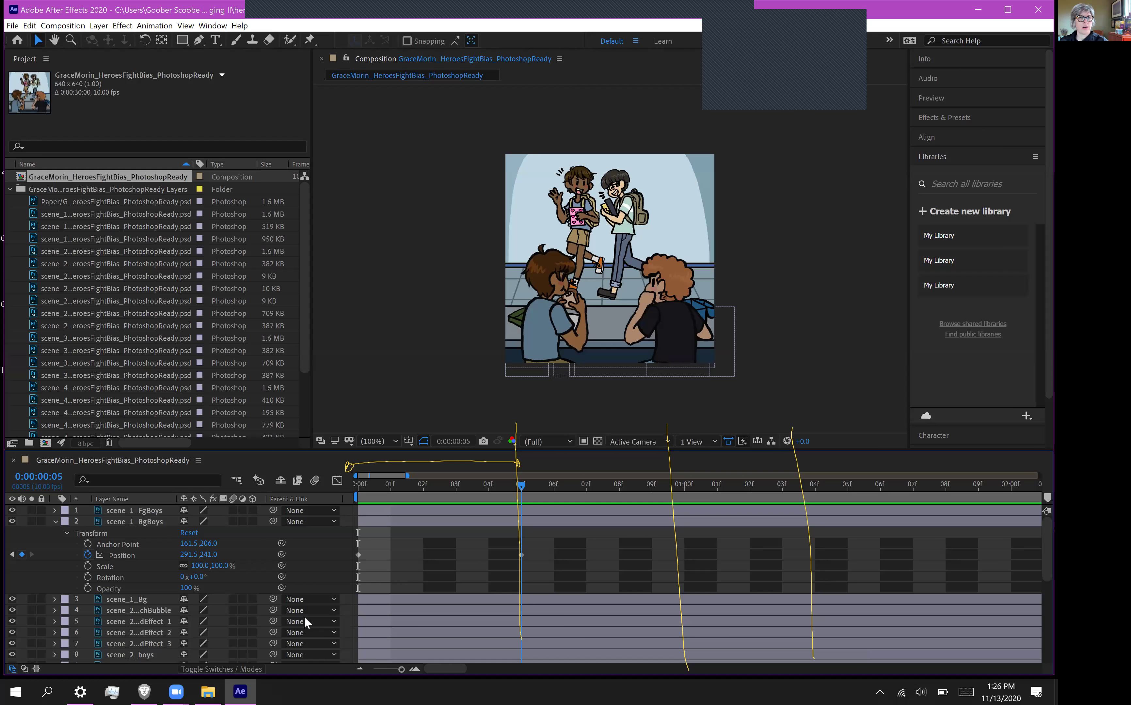
key(space)
key(space)
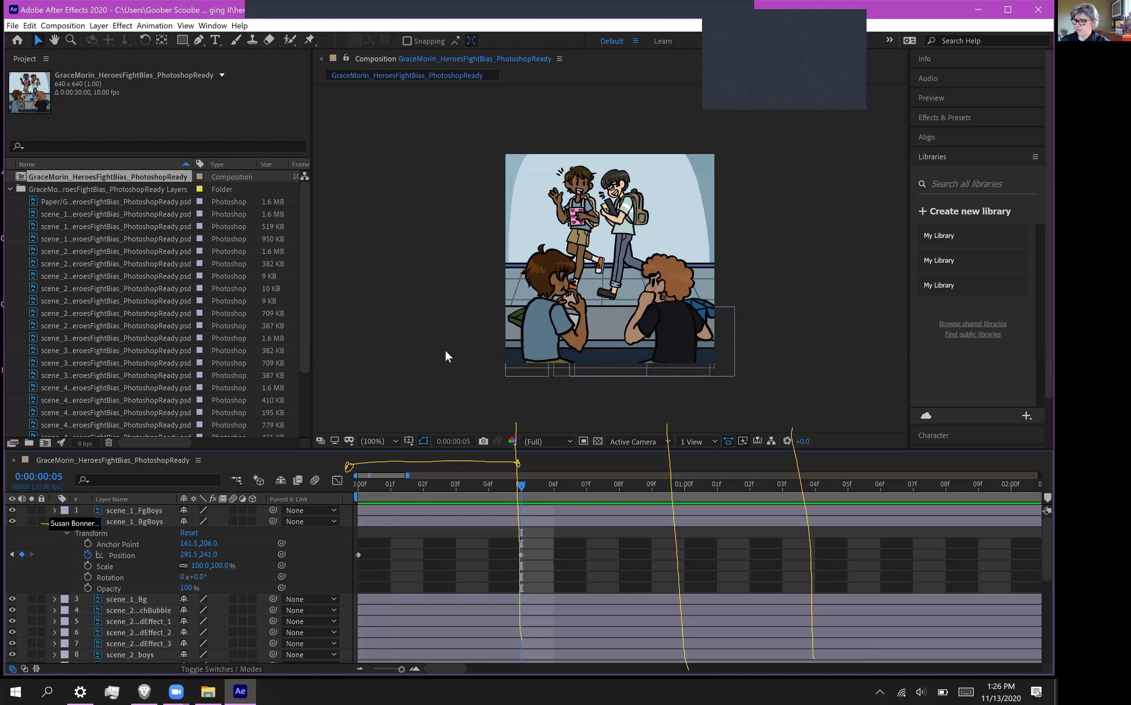
Collapse the scene_1_BgBoys transform properties, briefly showing only its Position property before hiding it again
click(67, 533)
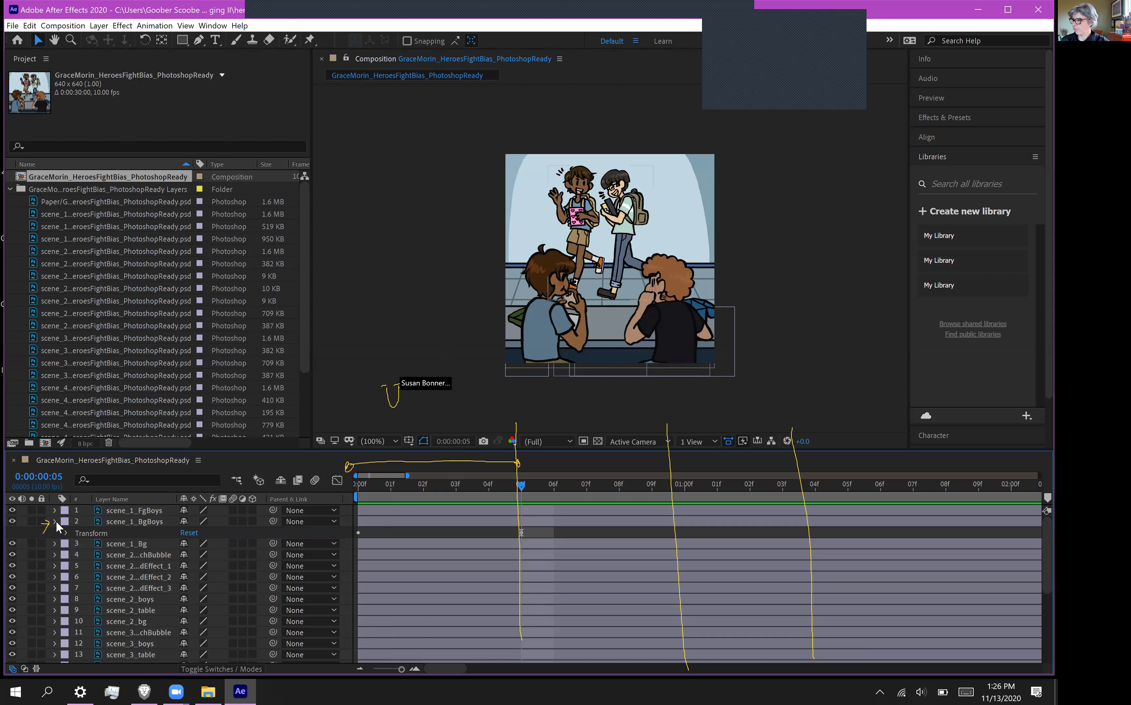
click(55, 522)
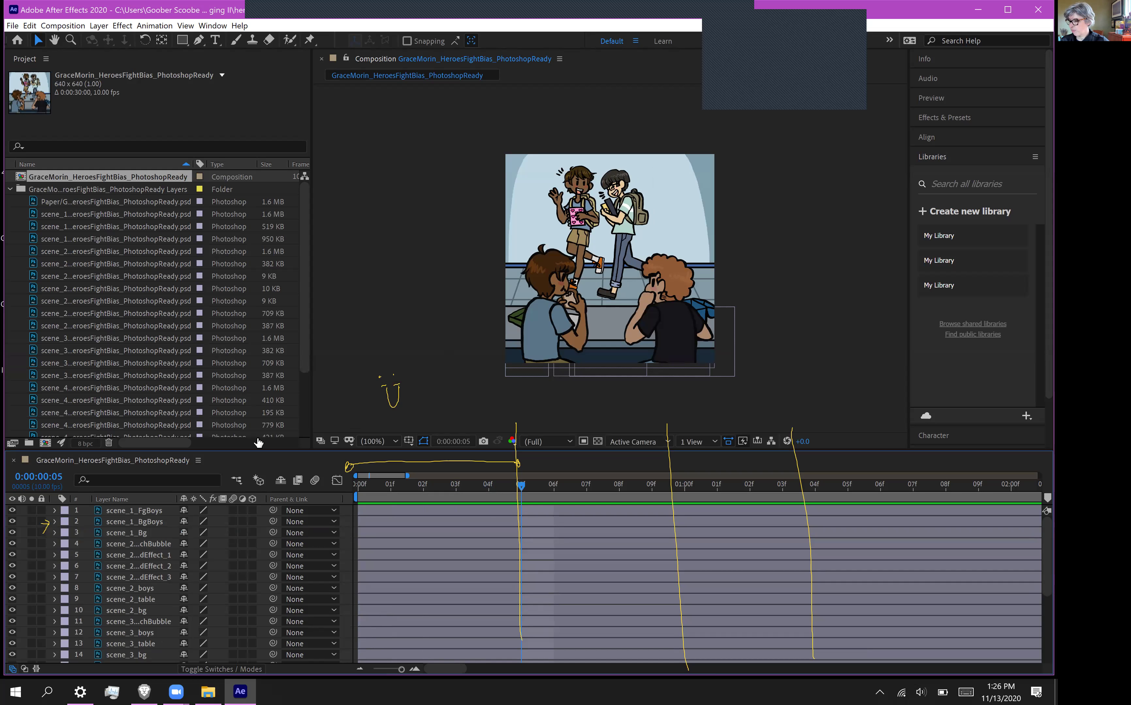
key(p)
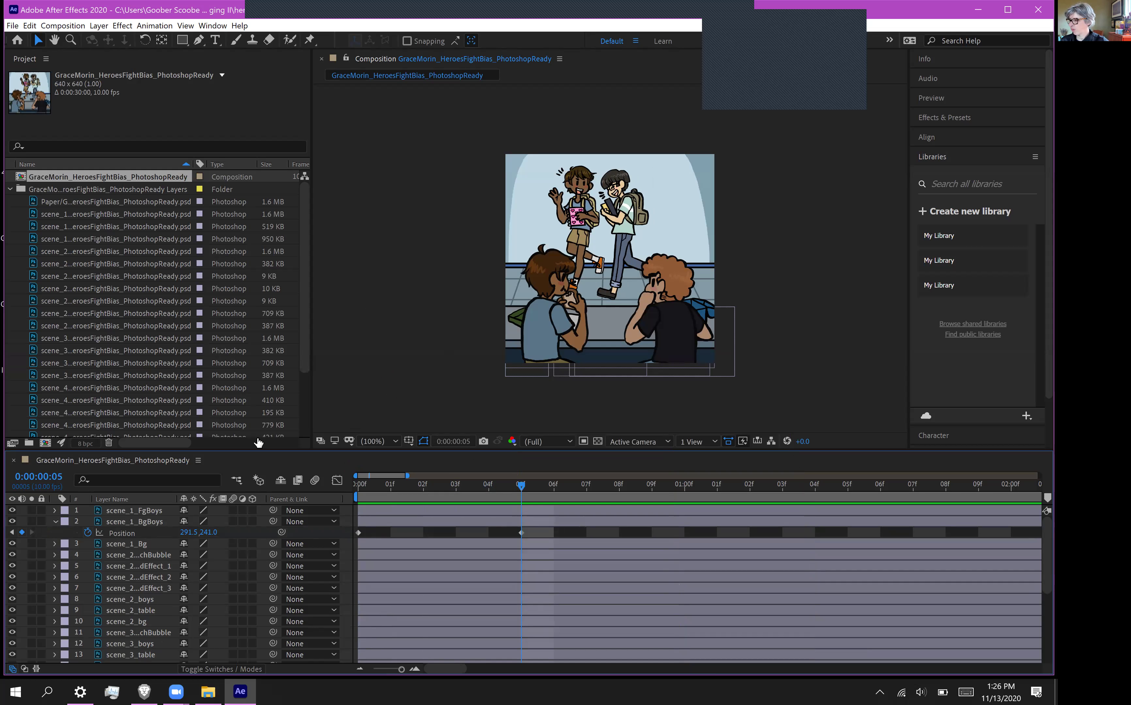
key(u)
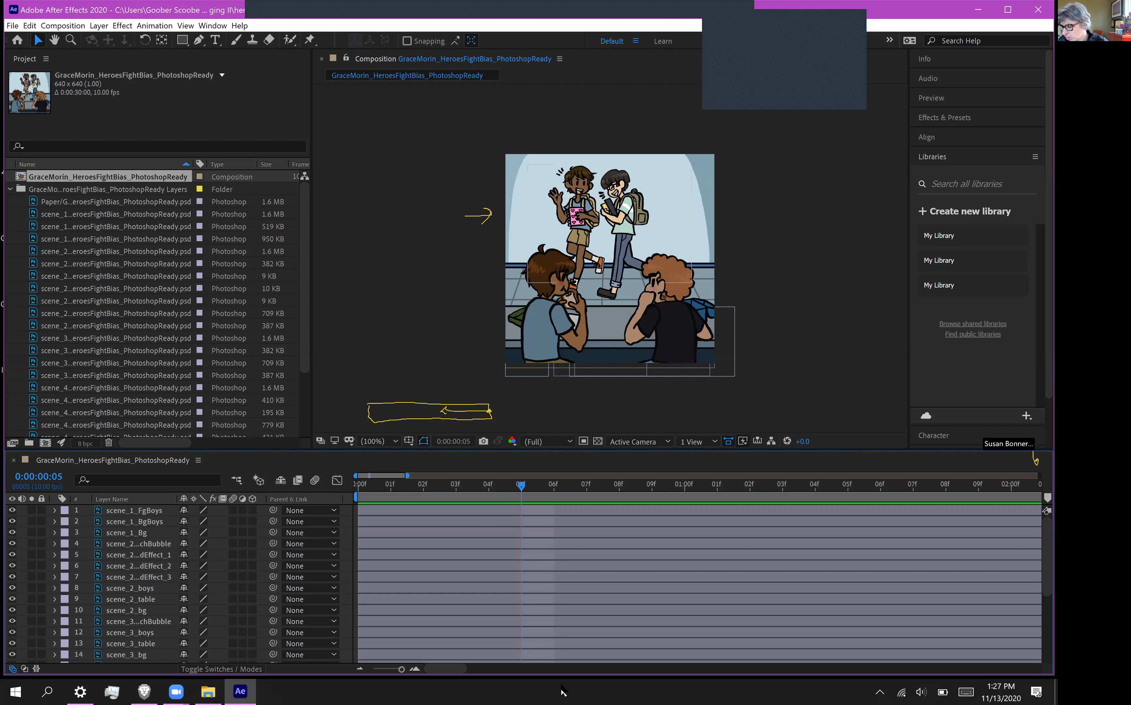
Zoom the timeline out to show the composition's full 30-second duration
drag(456, 668, 811, 663)
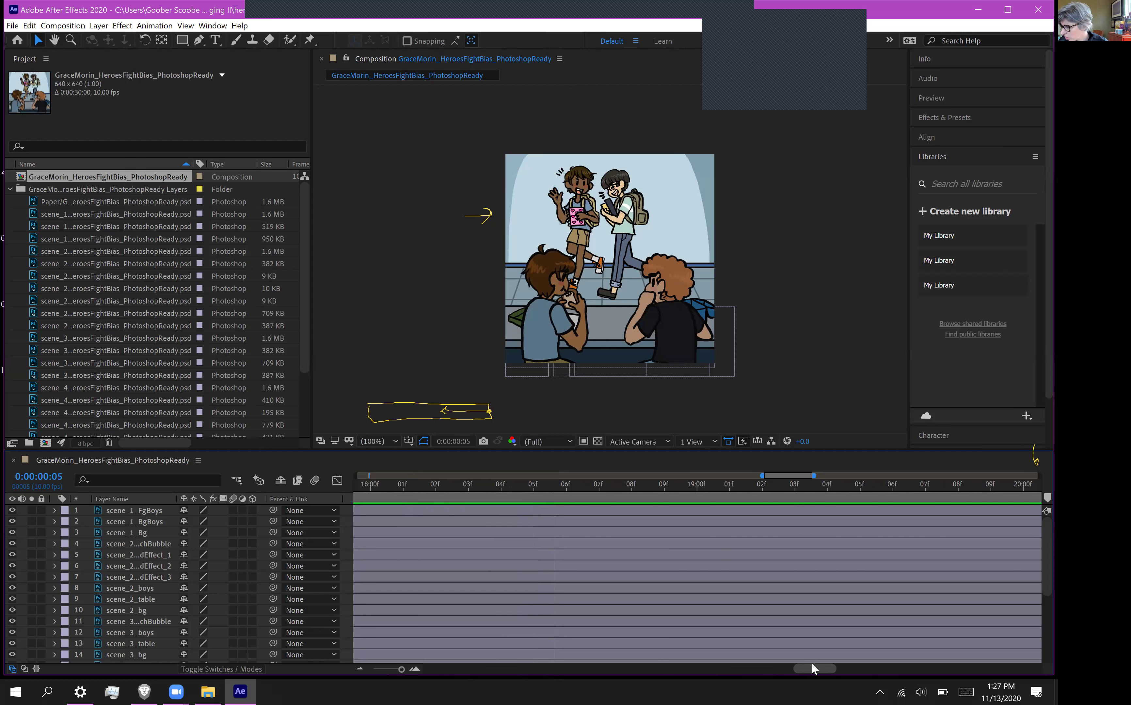
click(138, 534)
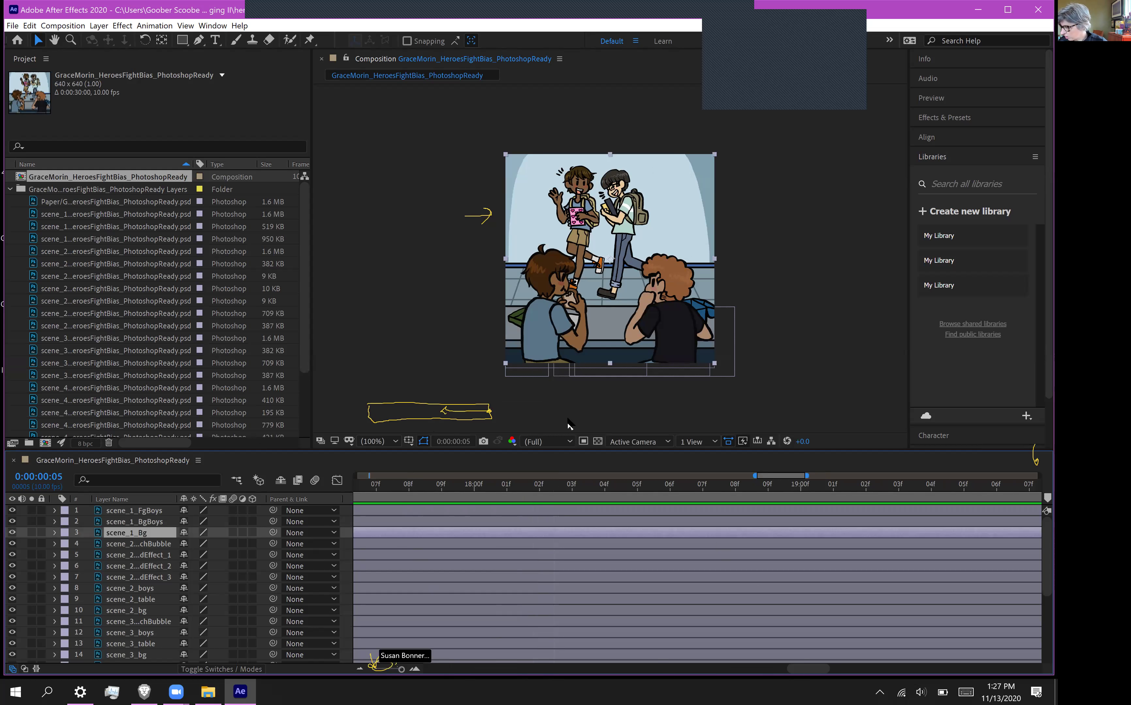
drag(399, 670, 362, 672)
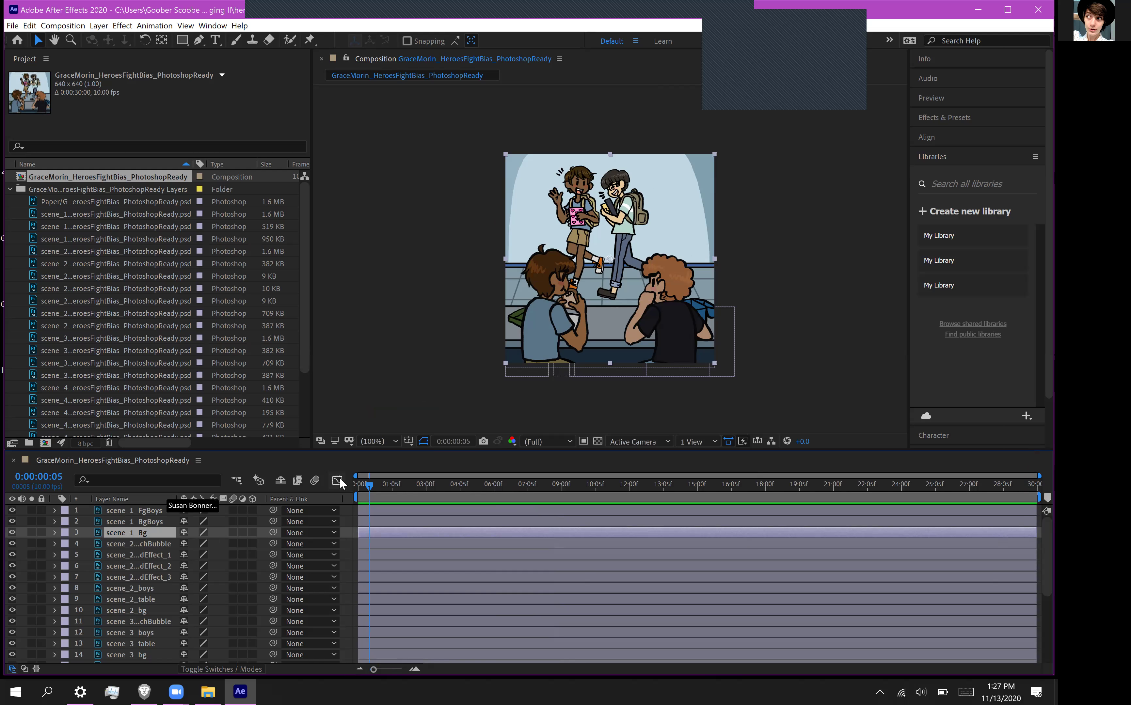
Try to shorten all scene_1 and scene_2 layers together from their ends, and undo the trim
click(148, 510)
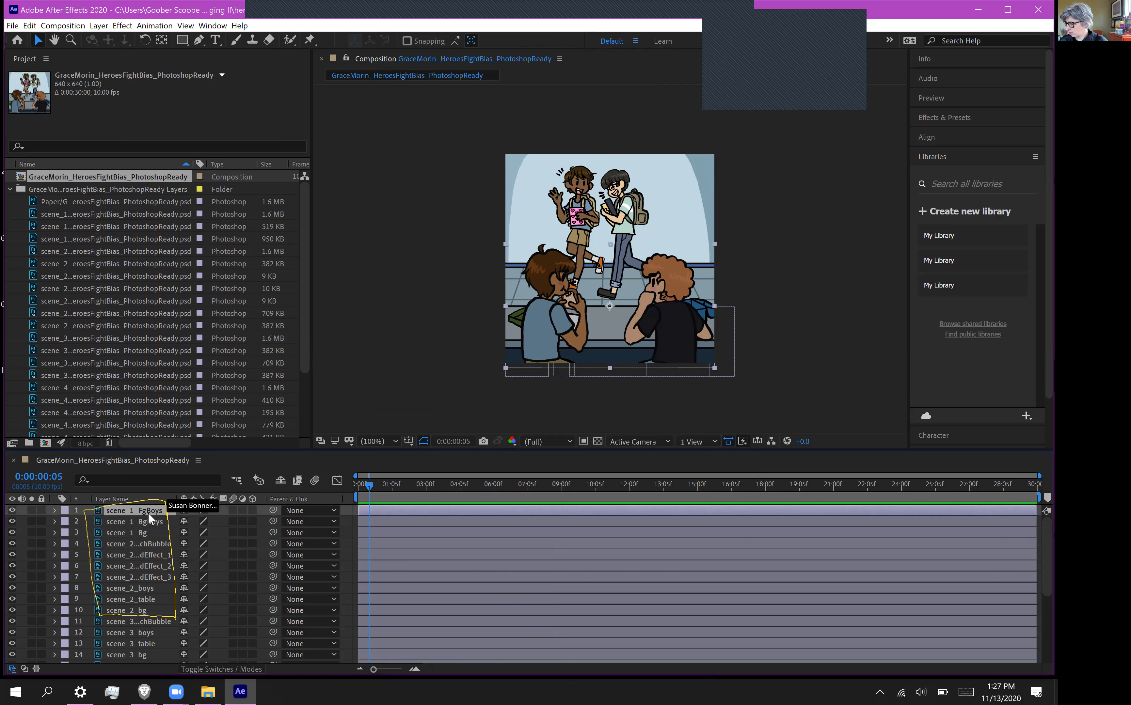
click(129, 544)
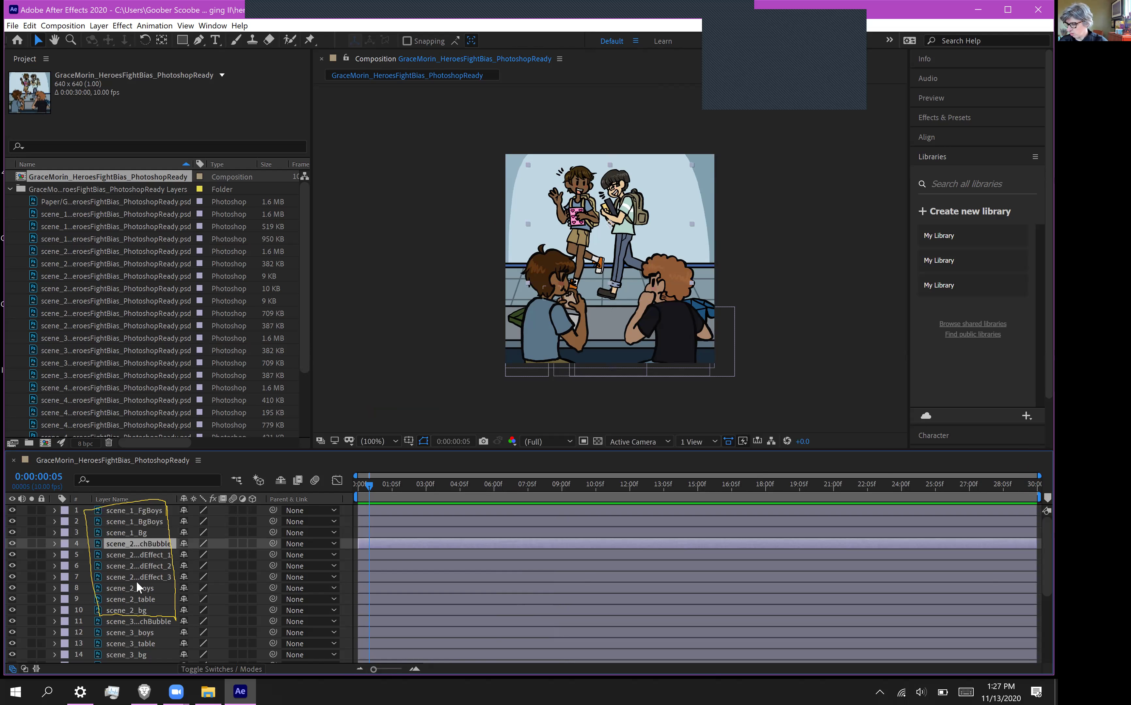
shift+click(140, 607)
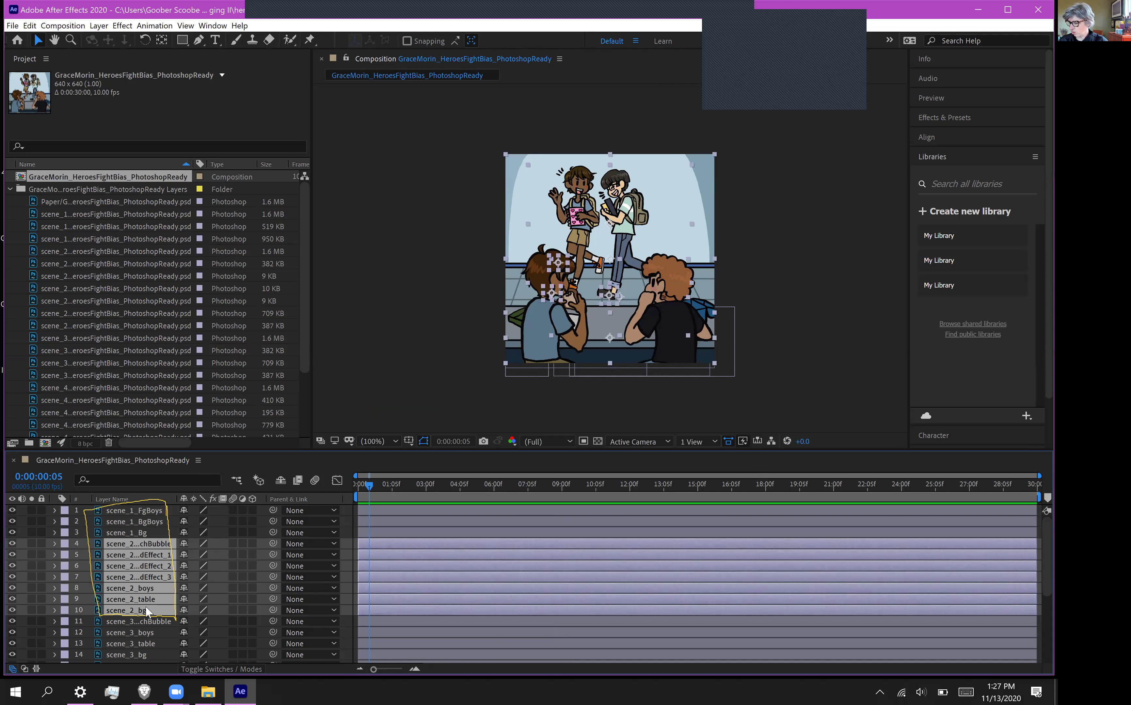
right_click(123, 561)
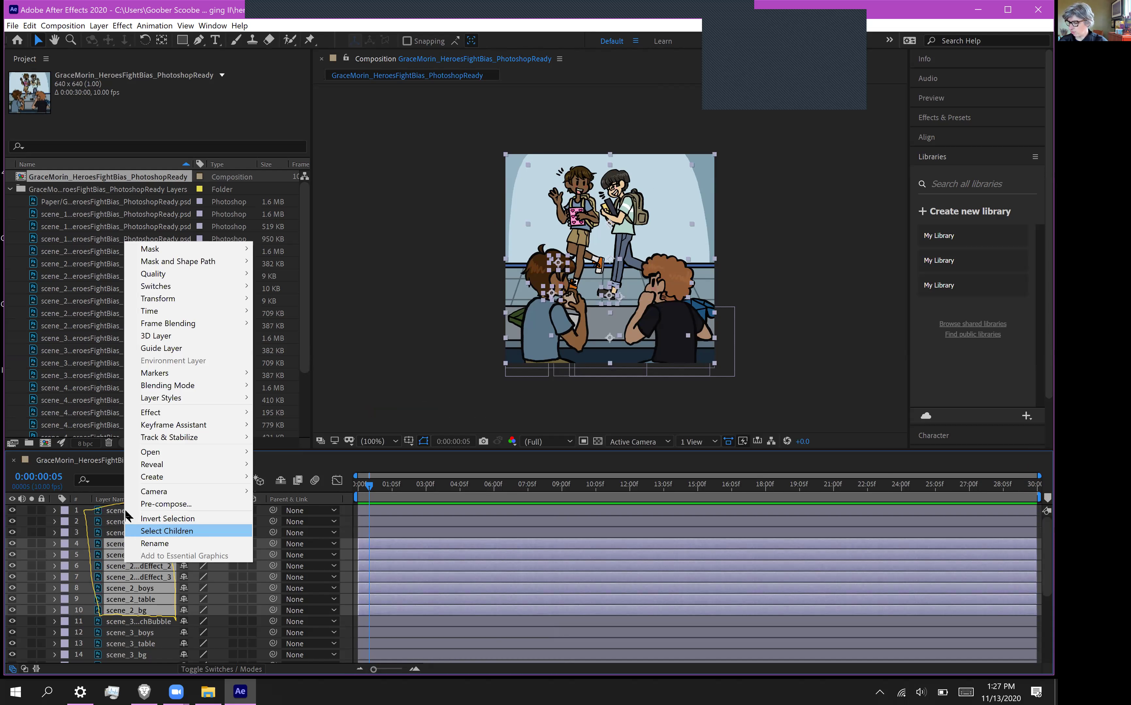
click(123, 502)
click(123, 508)
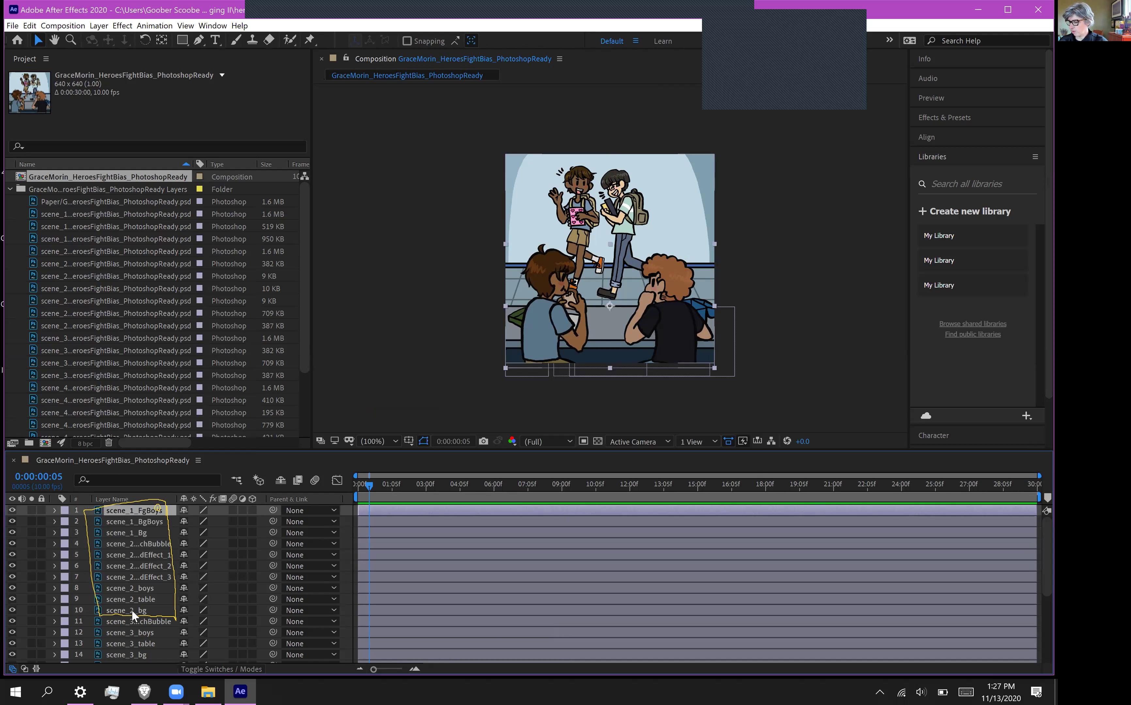
shift+click(129, 606)
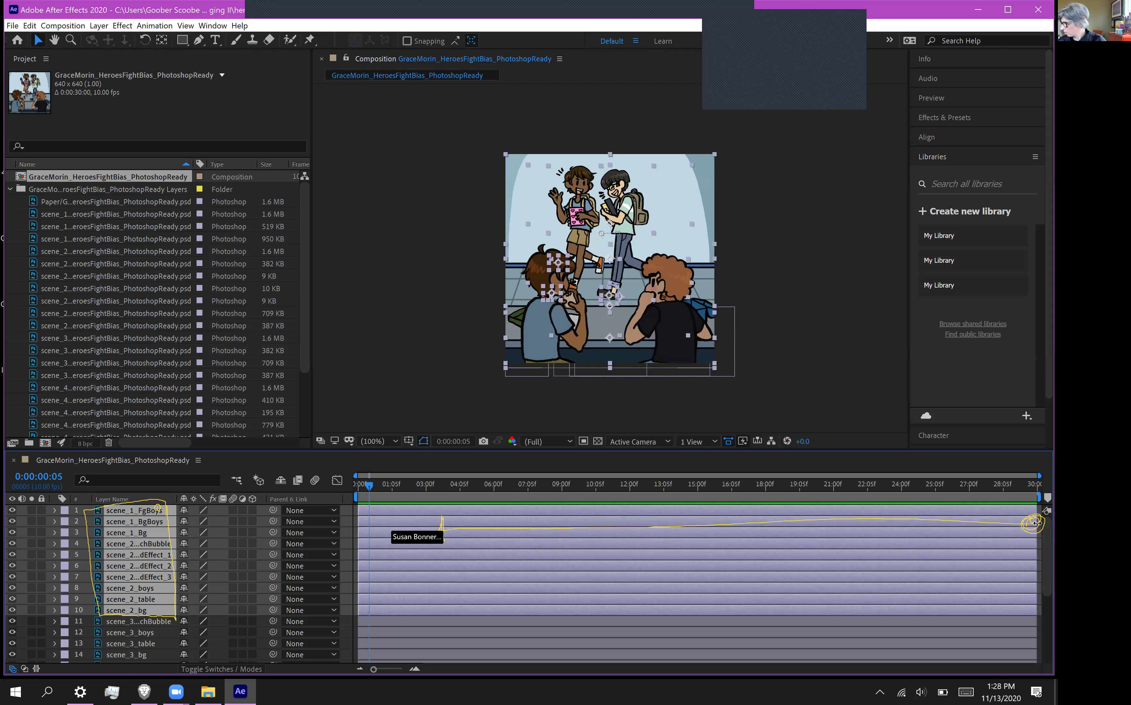
drag(896, 529, 446, 564)
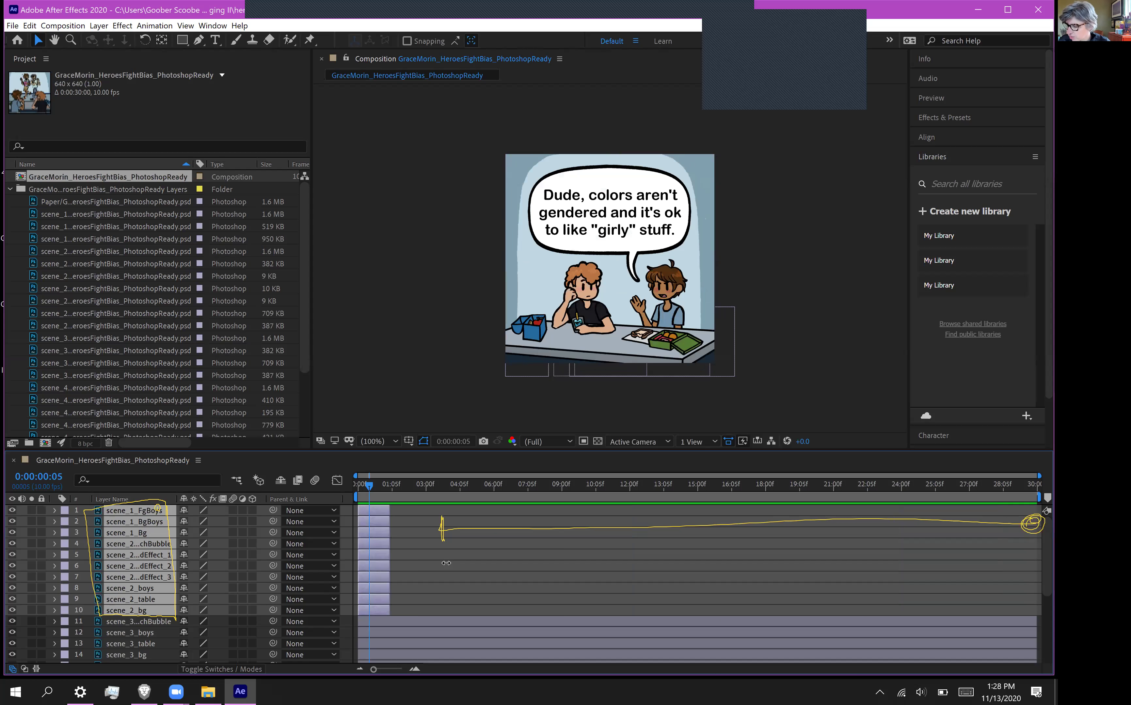
key(ctrl+z)
Trim the three scene_1 layers to end at about 3 seconds and scrub past the cut to check the scene change
click(399, 400)
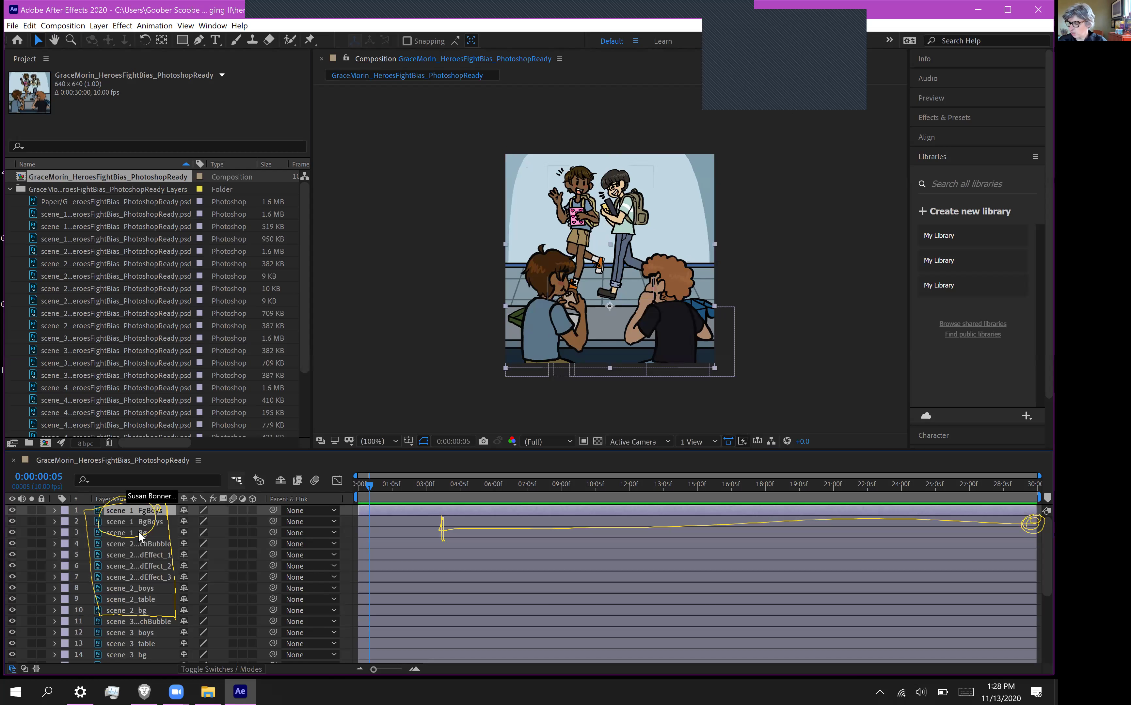
shift+click(139, 531)
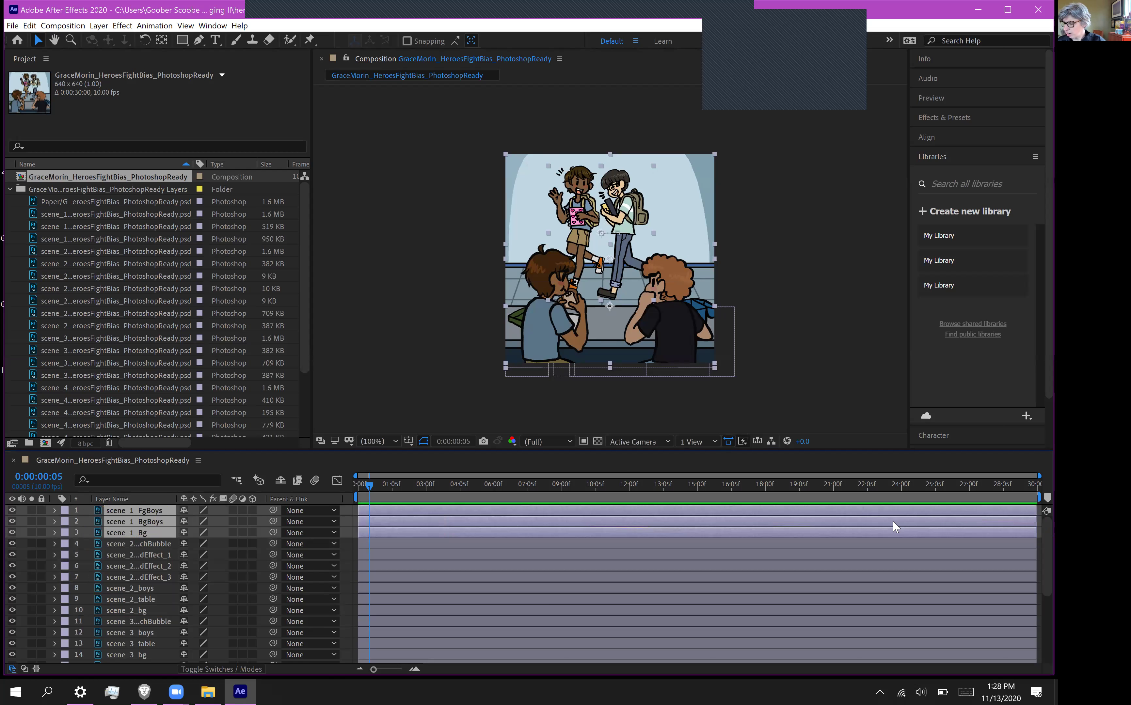
drag(1036, 522, 423, 530)
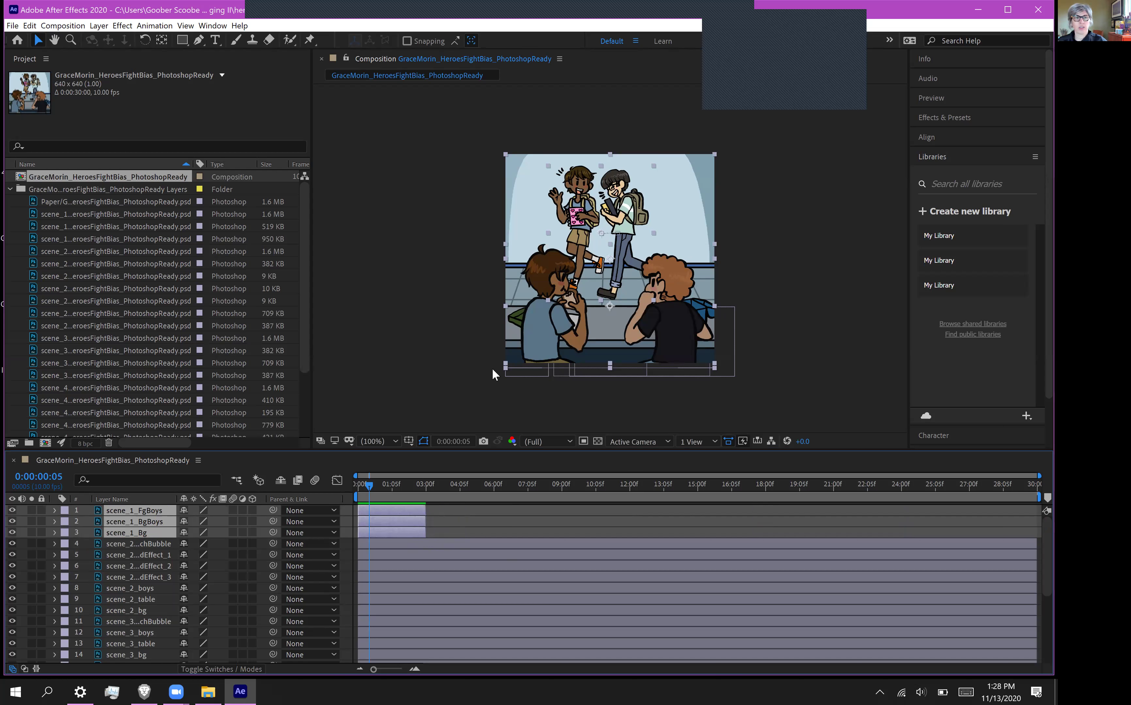
drag(355, 484, 416, 520)
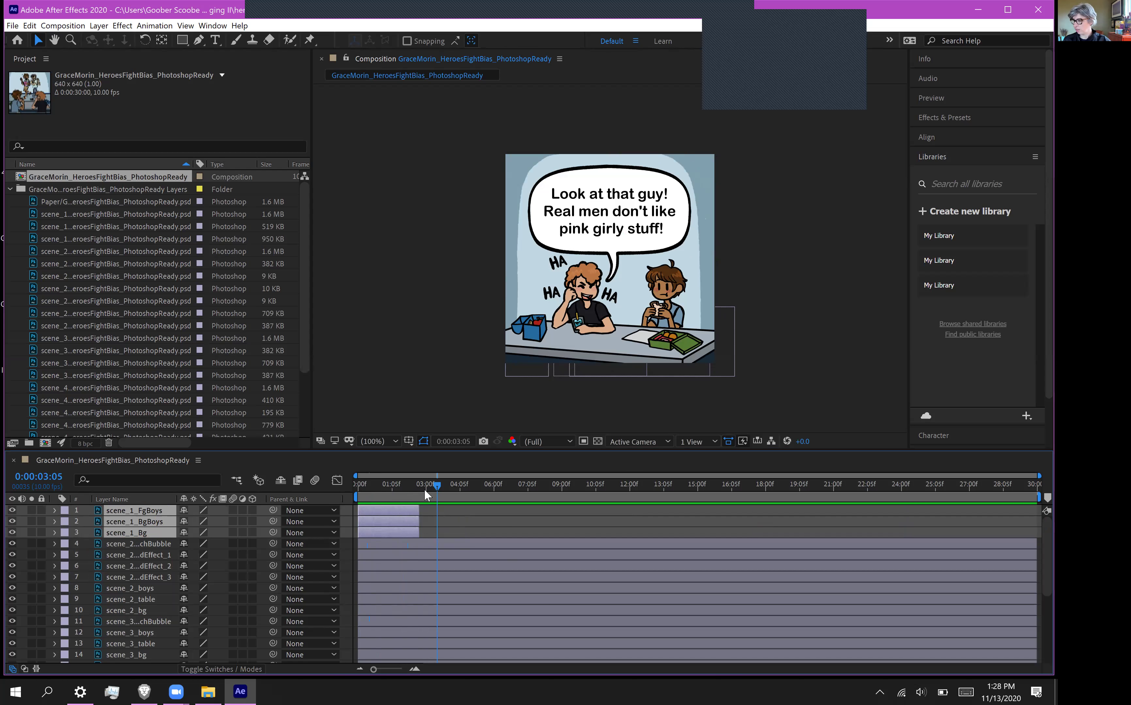
Scrub across the scene 1 cut to check the change to scene 2, then step back to the composition's first frame
drag(358, 495, 403, 500)
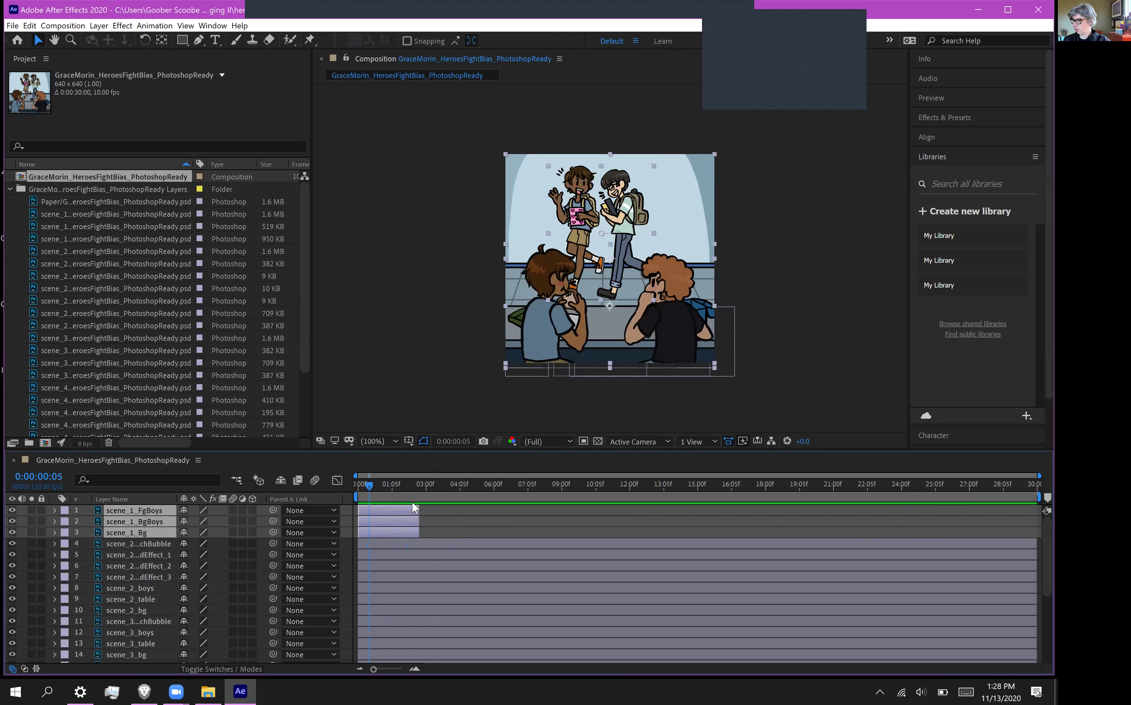
click(437, 504)
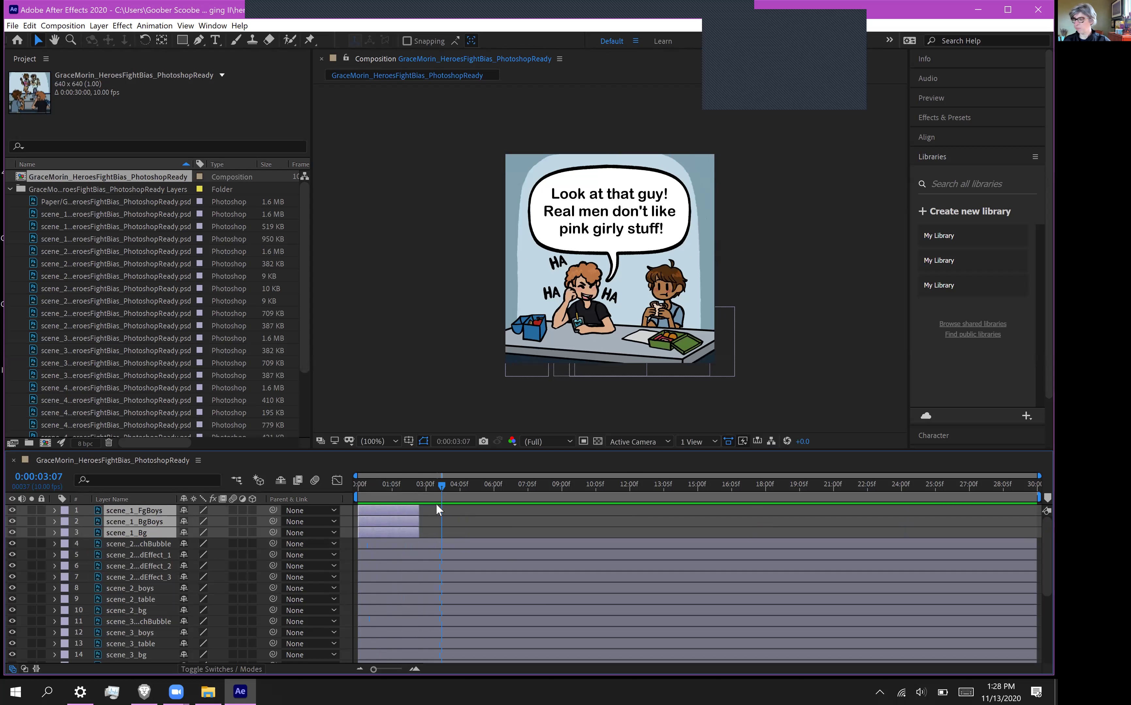
key(Page_Up)
key(Page_Up)
key(Page_Up)
key(Page_Up)
key(Page_Up)
key(Page_Up)
key(Page_Up)
key(Page_Up)
key(Page_Up)
key(Page_Up)
key(Page_Up)
key(Page_Up)
key(Page_Up)
key(Page_Up)
key(Page_Up)
key(Page_Up)
key(Page_Up)
key(Page_Up)
key(Page_Up)
key(Page_Up)
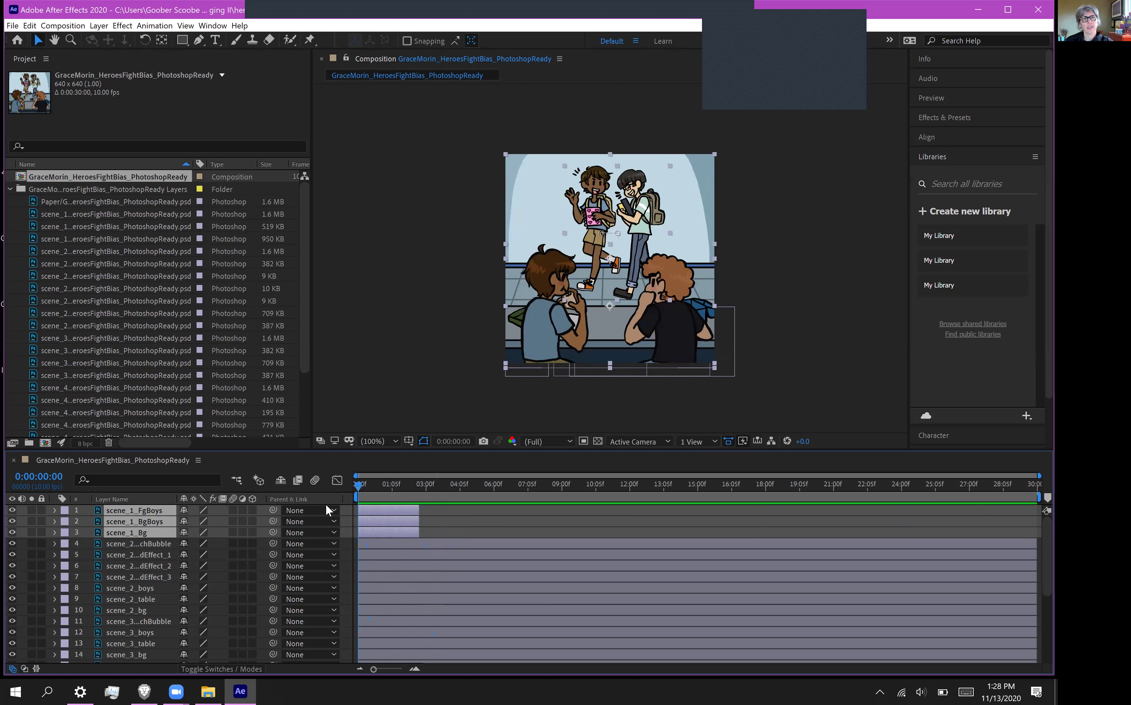
Place the playhead at 0:00:02:02, trim the ends of the three scene_1 layers slightly shorter, and deselect them
mouse_move(409, 504)
mouse_down()
mouse_move(450, 503)
mouse_move(296, 520)
mouse_move(427, 510)
mouse_move(333, 509)
mouse_move(425, 509)
mouse_move(424, 490)
mouse_up()
click(408, 486)
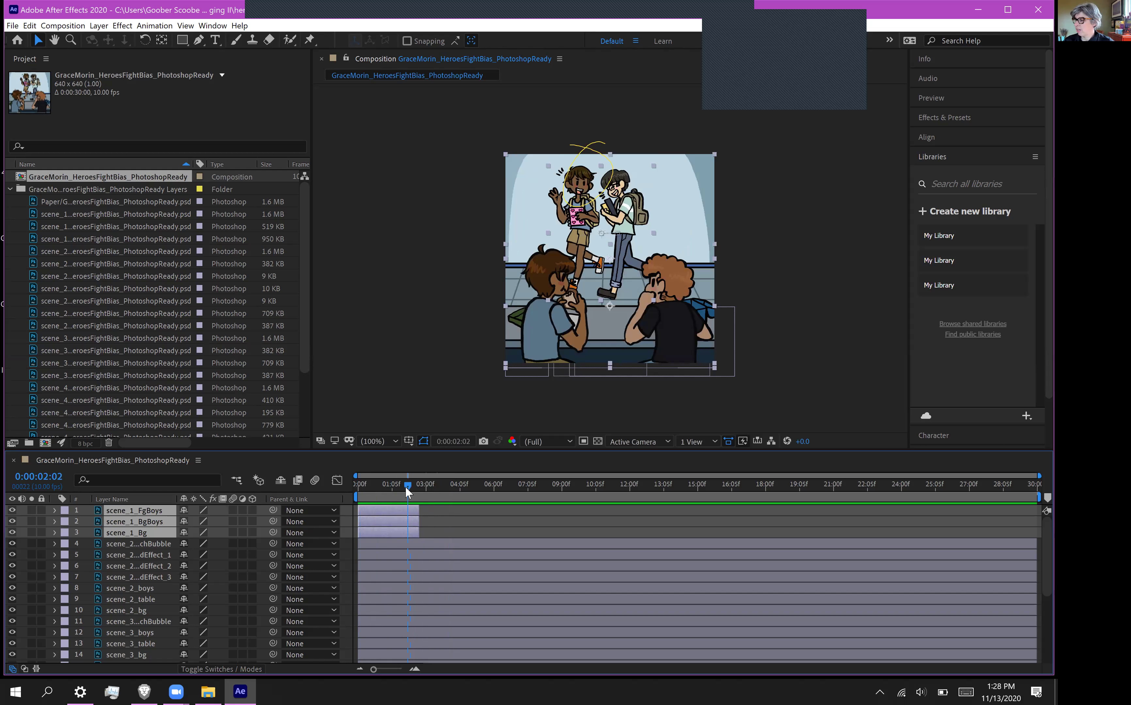
drag(417, 514, 416, 516)
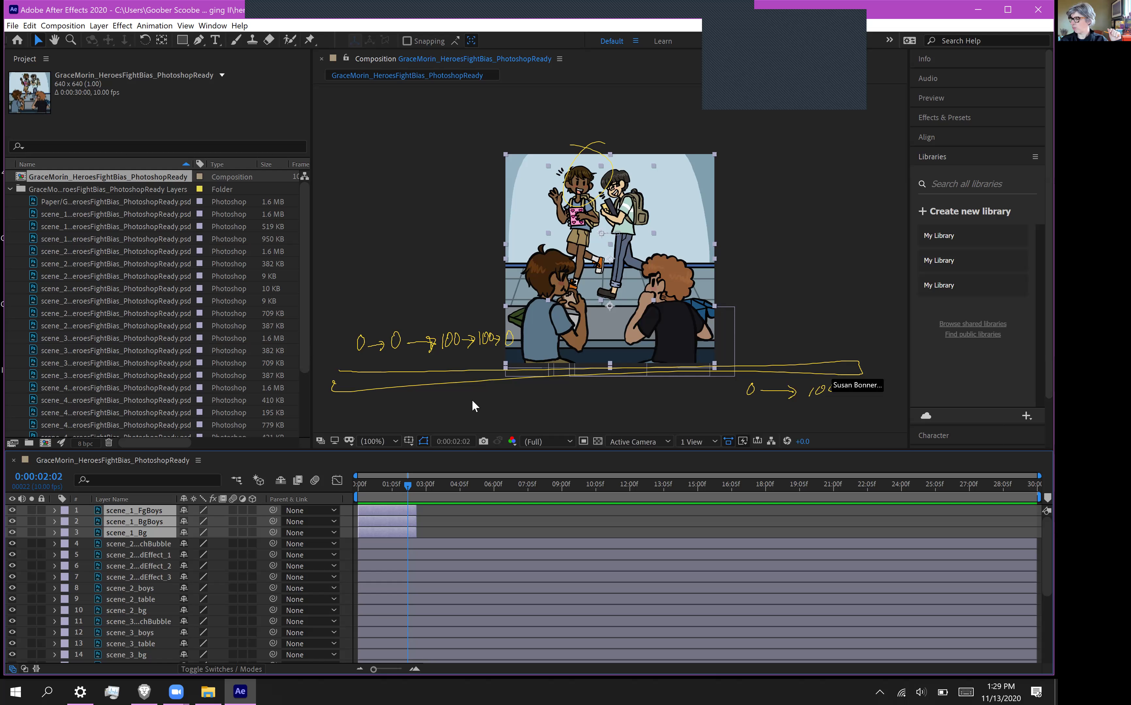
click(484, 415)
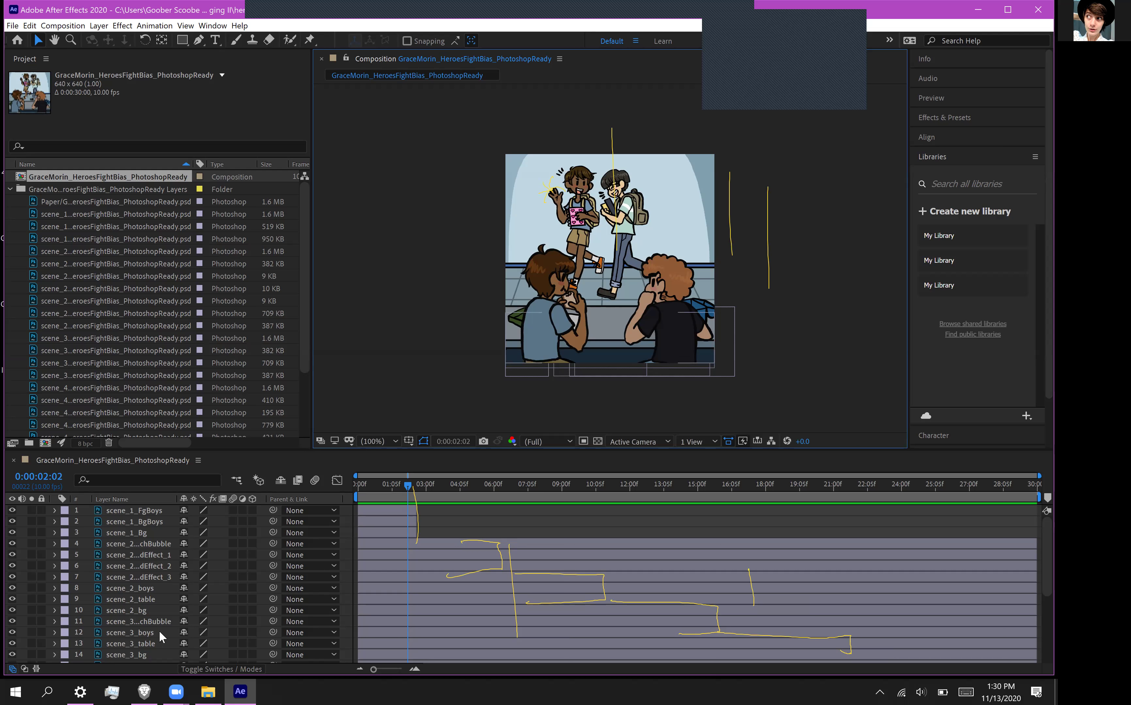
scroll(159, 632, down, 1)
scroll(159, 631, down, 3)
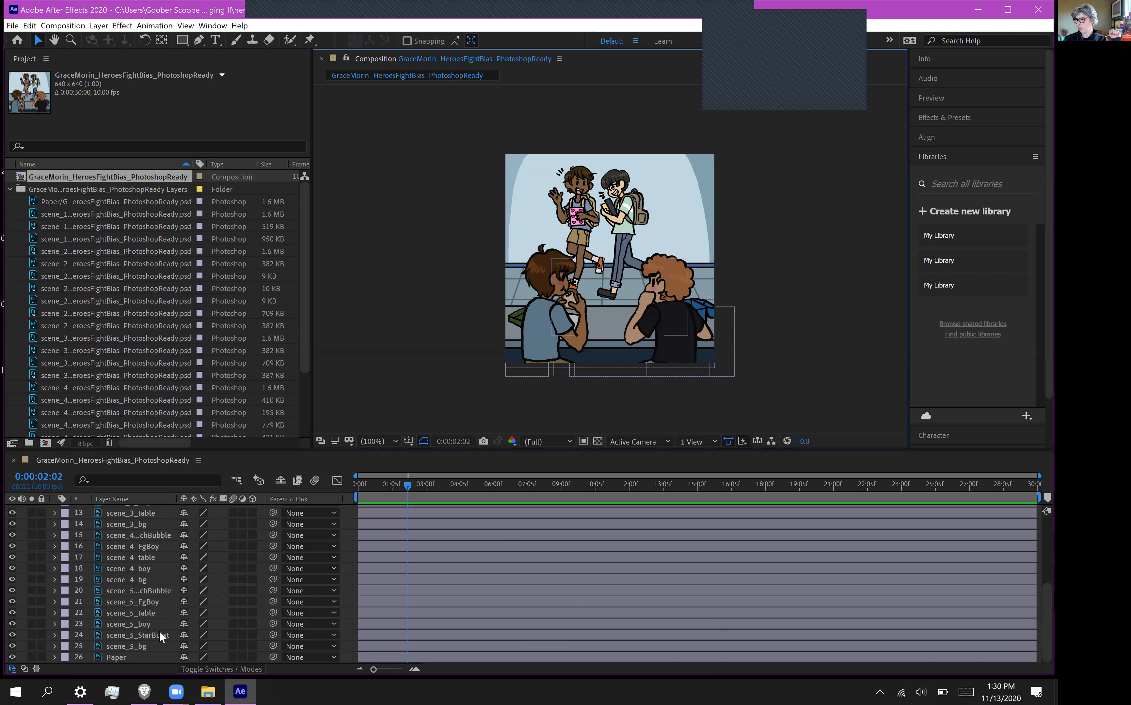
scroll(159, 632, up, 4)
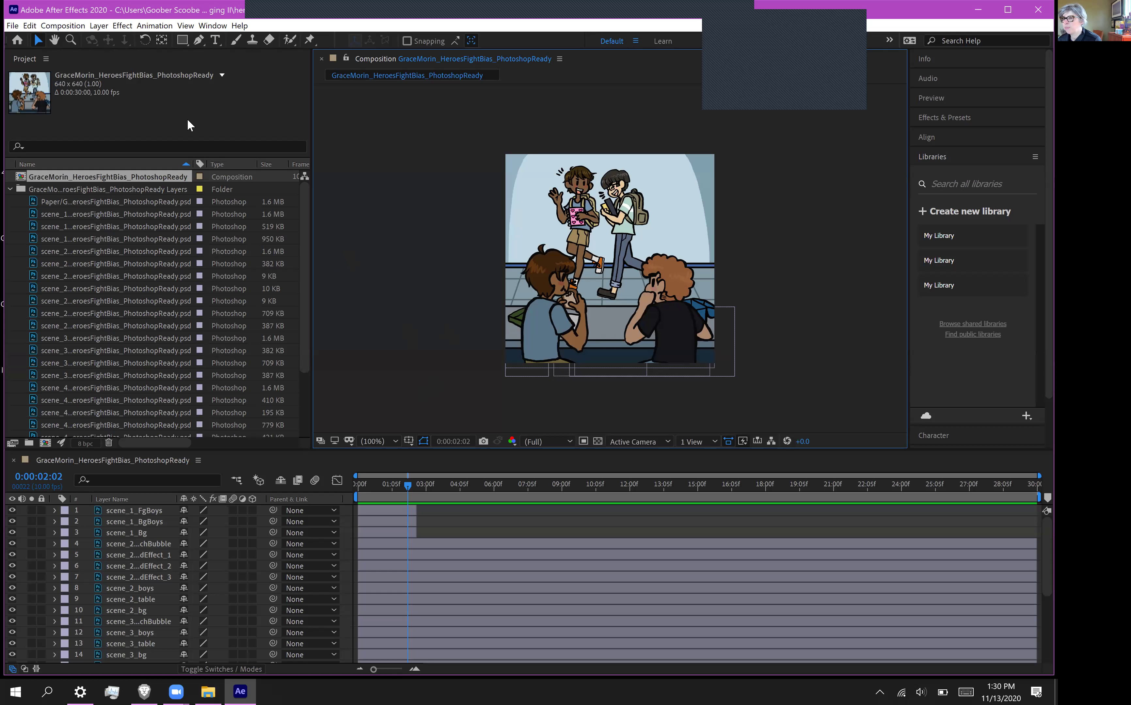
Save the animation project and close After Effects
click(13, 25)
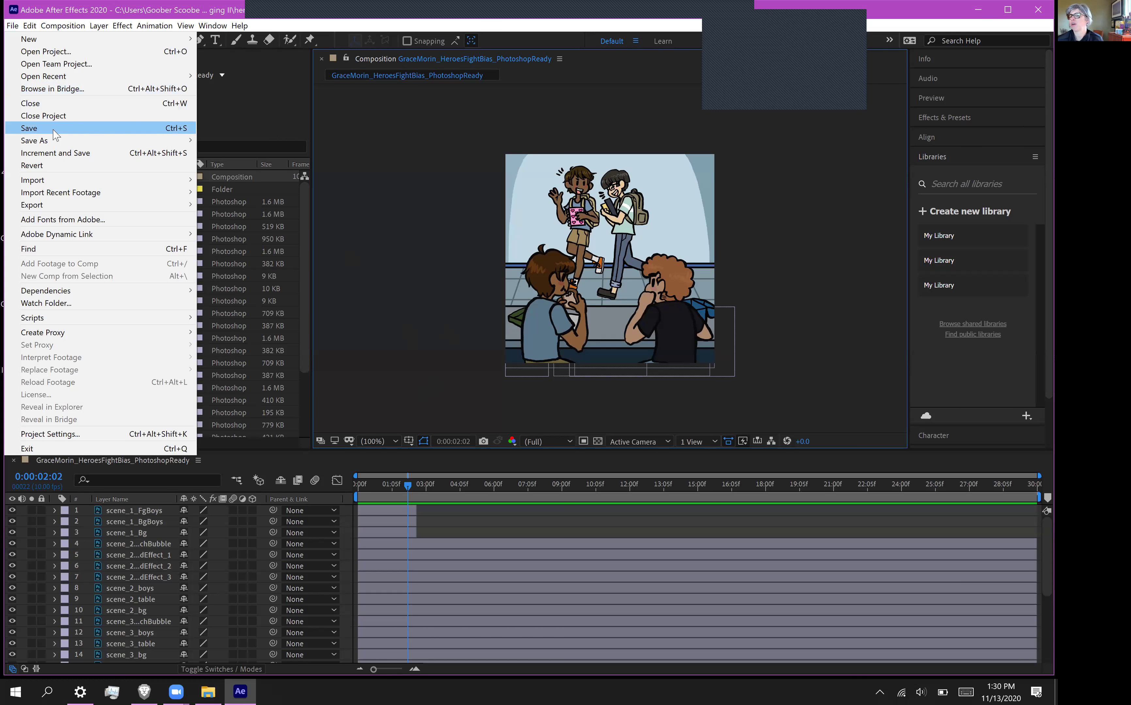
click(28, 127)
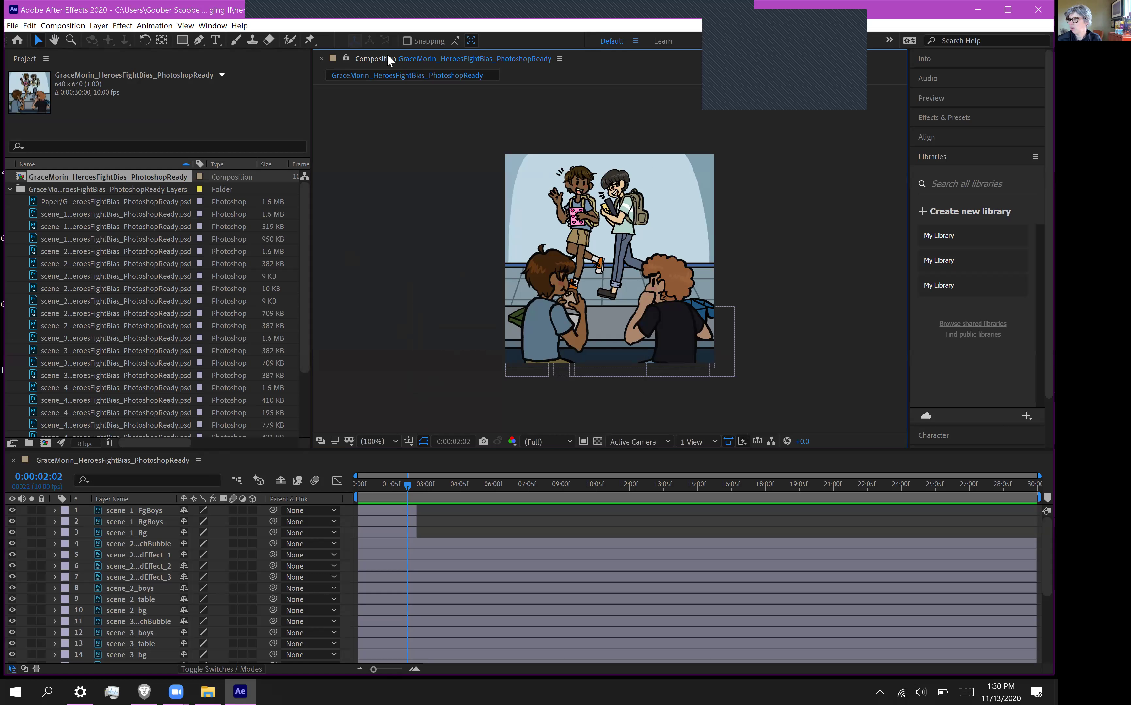
click(1038, 9)
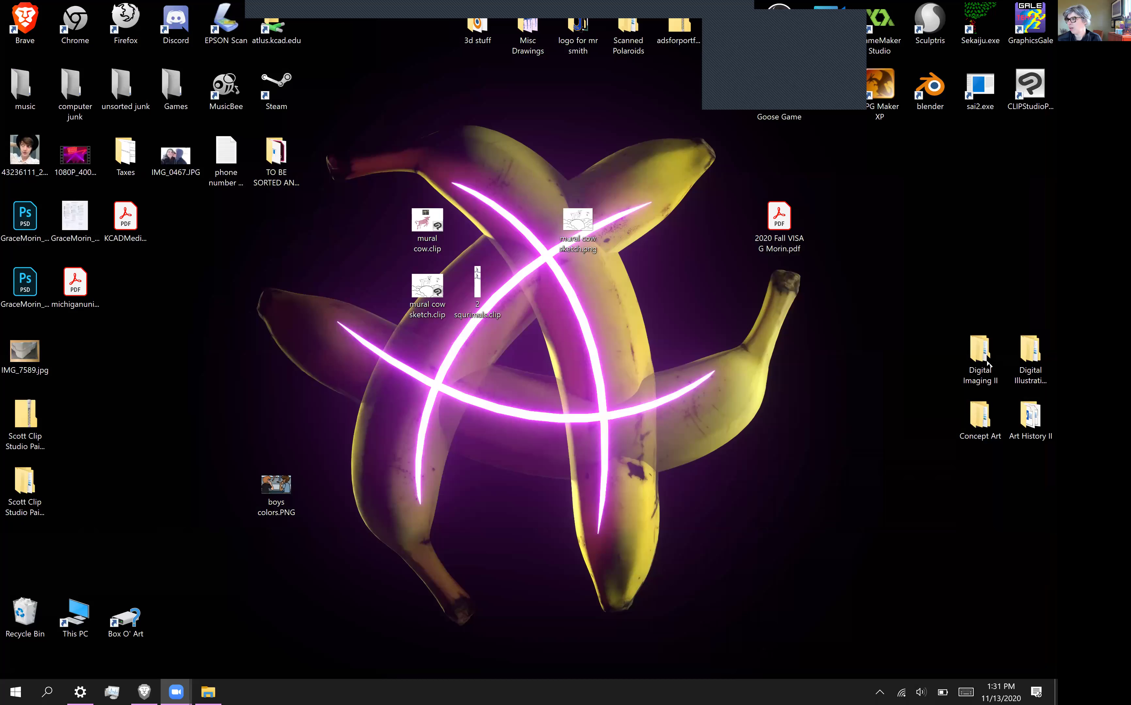
Open the "heroes fight bias" folder inside the desktop's Digital Imaging II folder in File Explorer
click(986, 356)
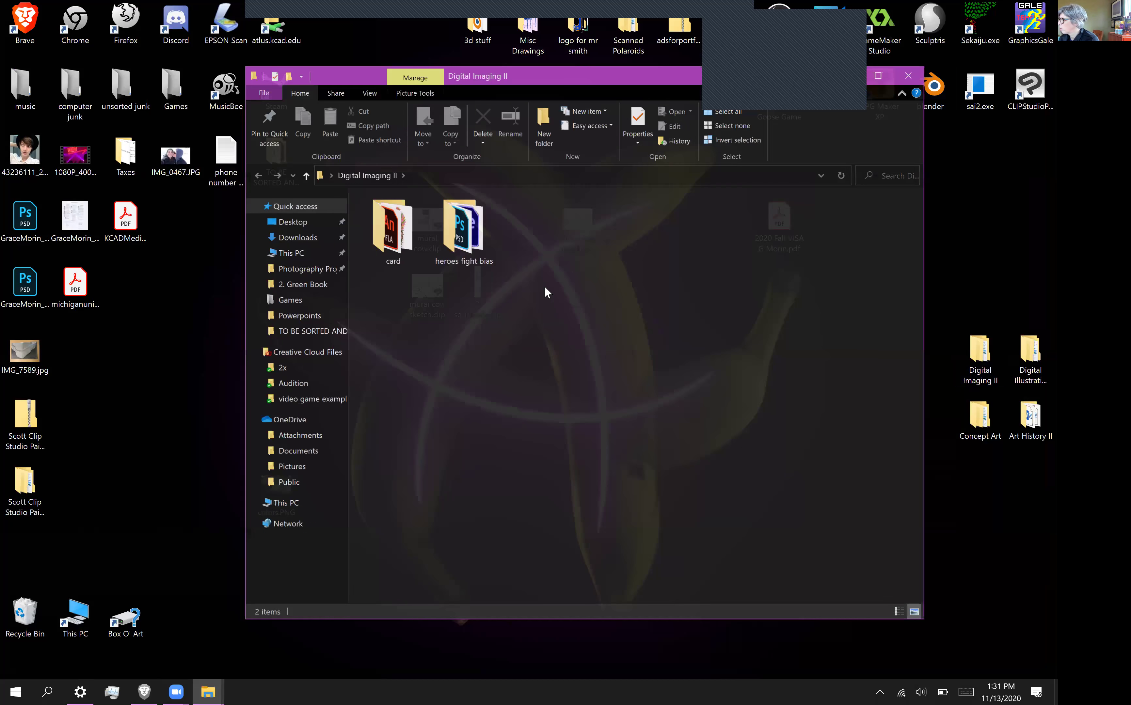
double_click(462, 247)
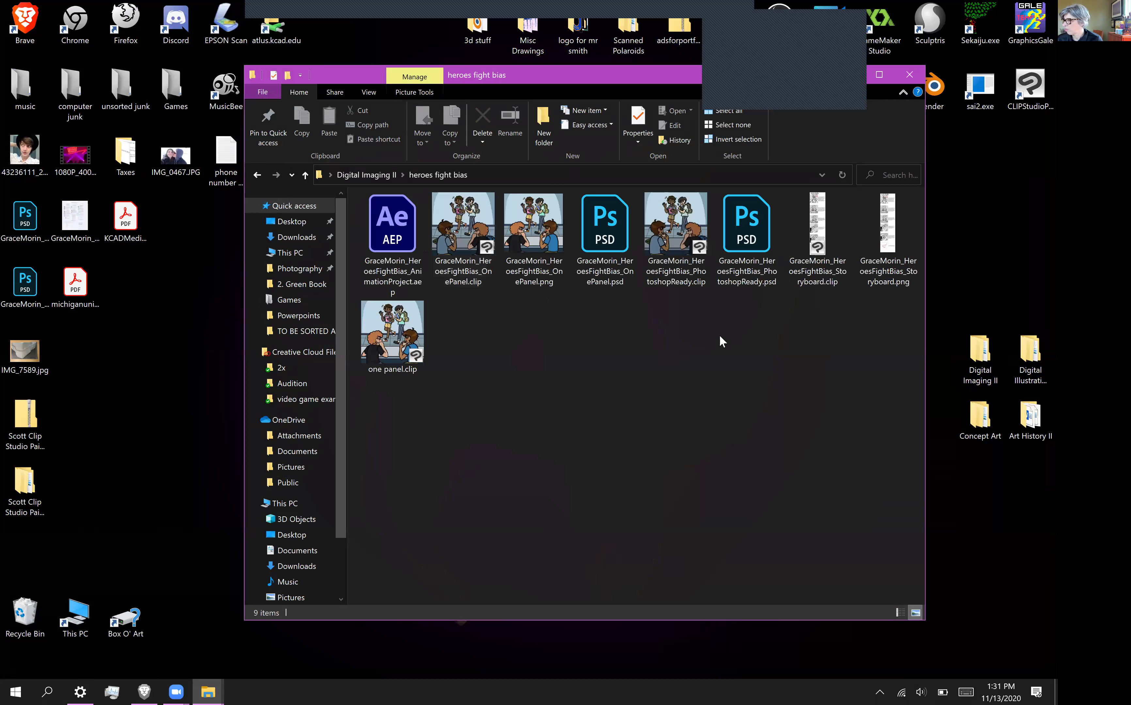